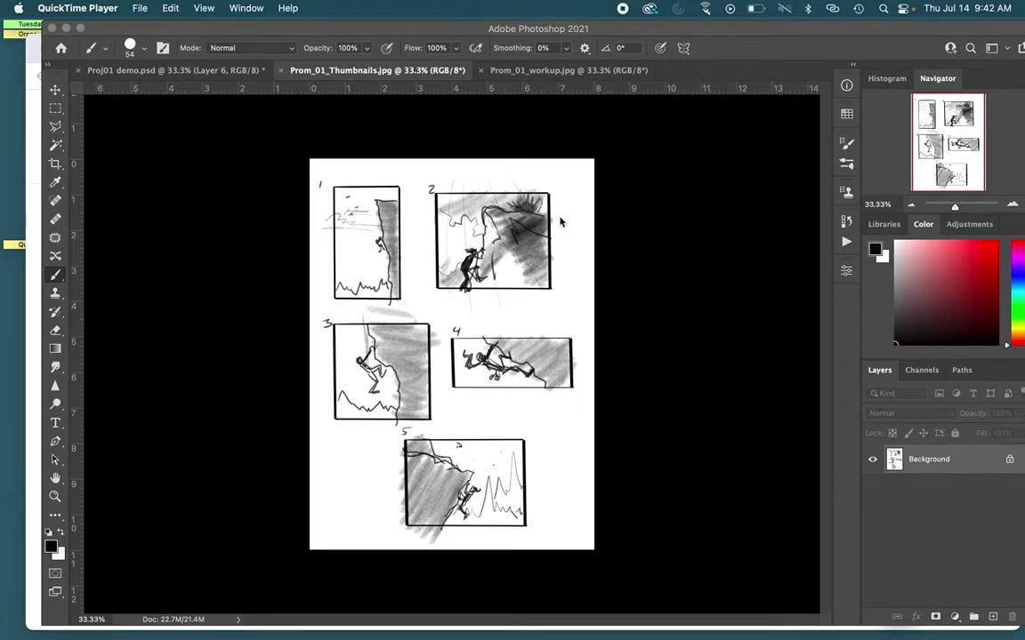
Save the studies page Prom_01_workup.jpg as a progressive JPEG at maximum quality 12 in the Dig Ill Demo folder
click(138, 6)
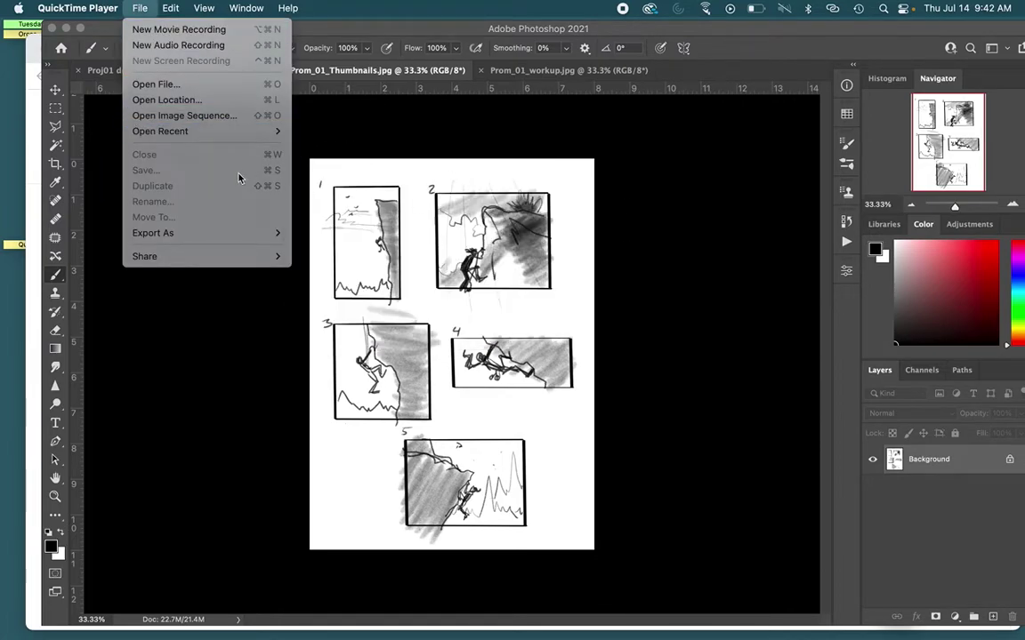
click(293, 143)
click(548, 73)
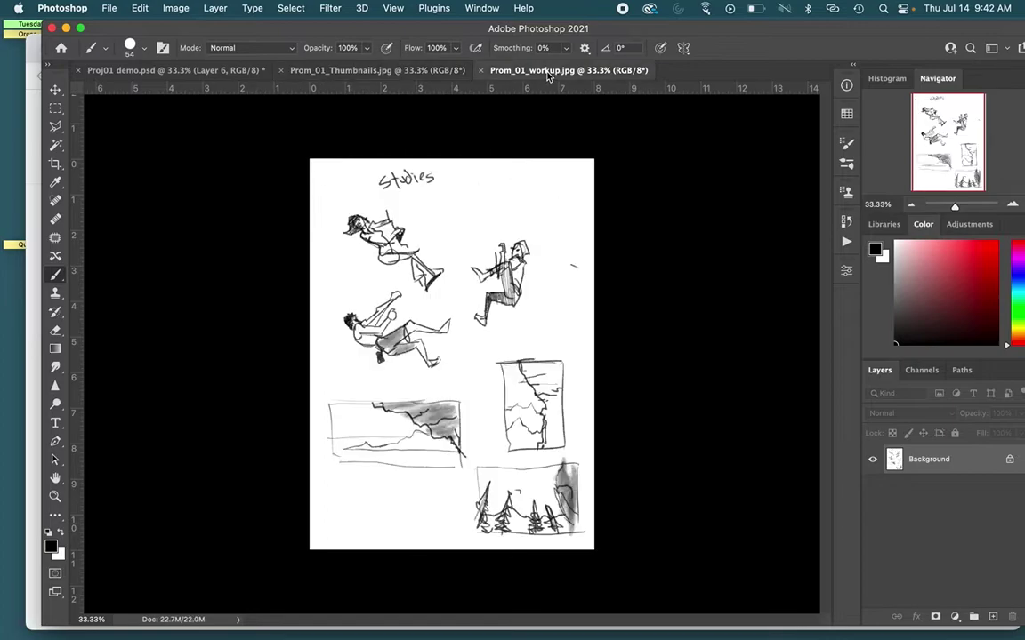
click(111, 7)
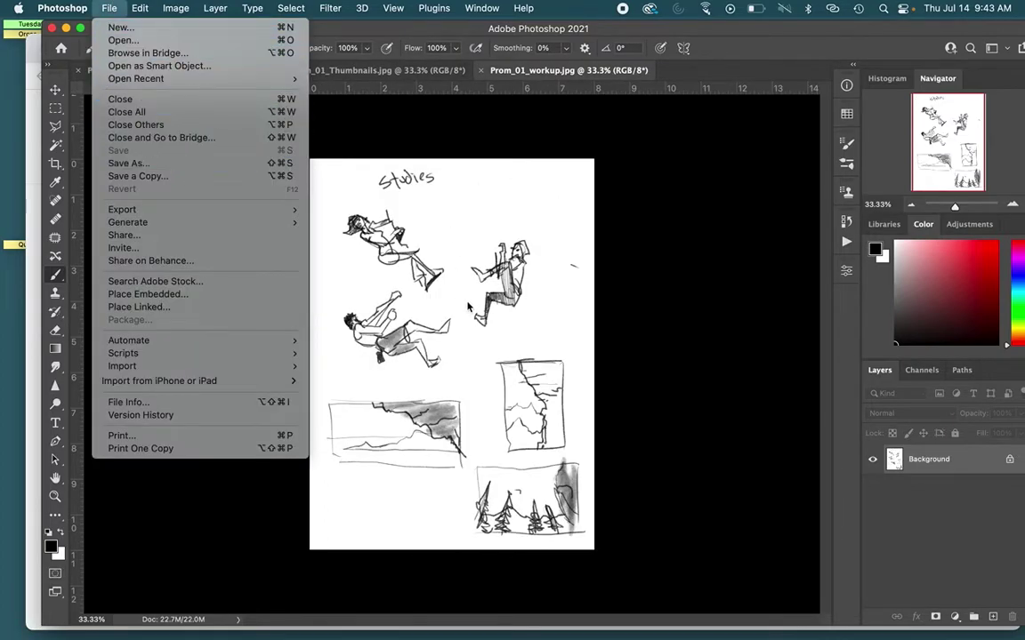
click(149, 163)
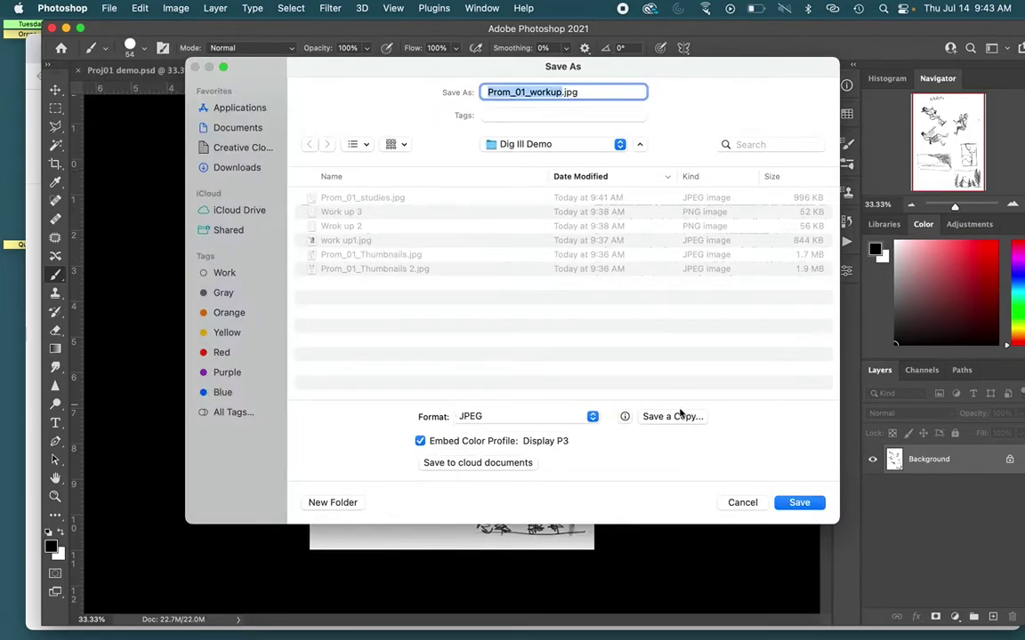
click(795, 504)
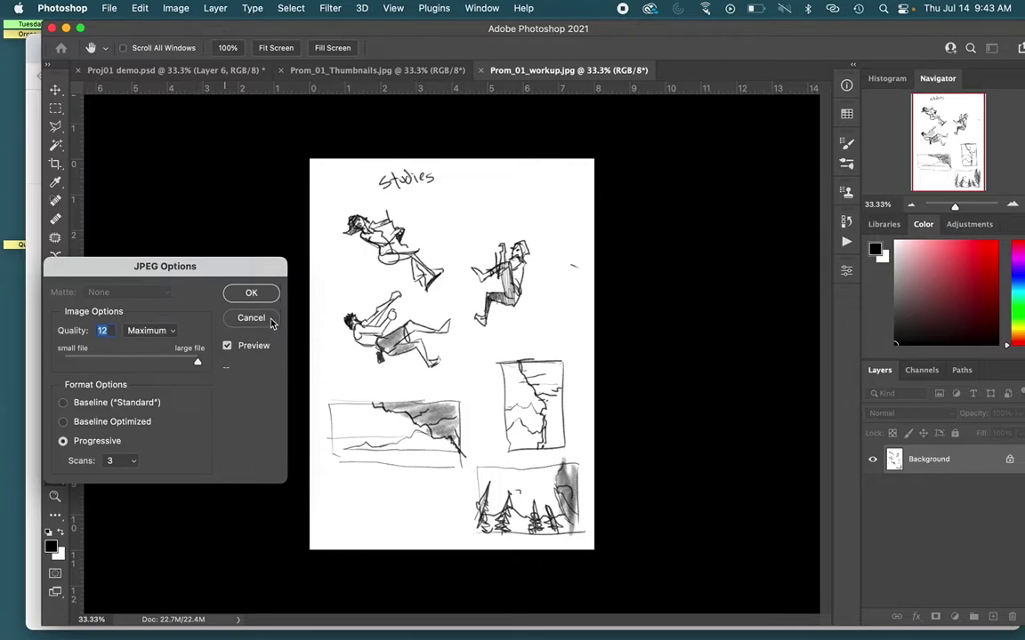
click(253, 291)
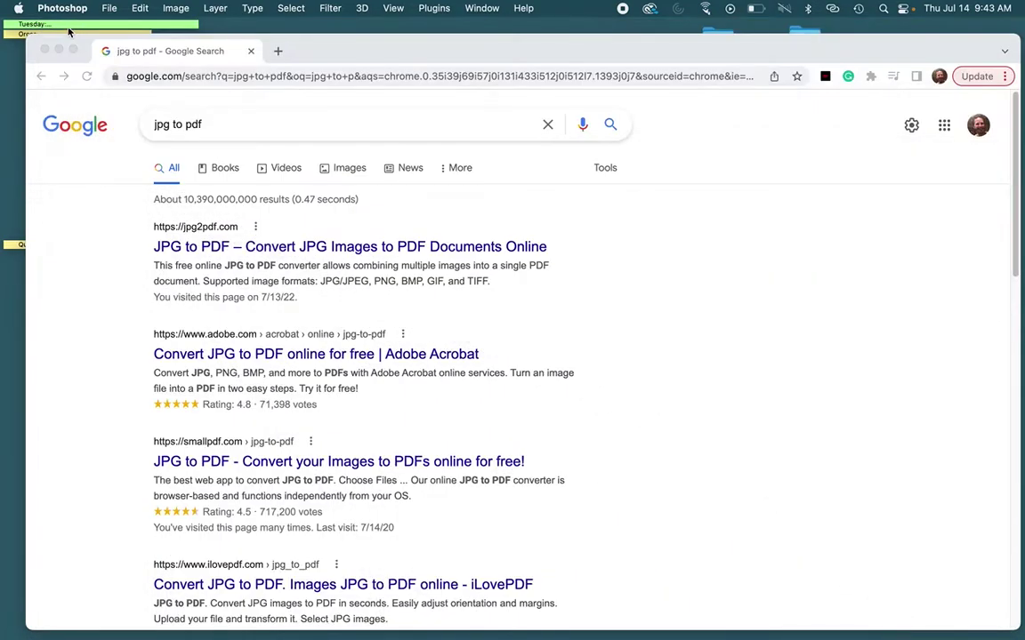
Switch to the Dig Ill Demo folder in Finder and preview Prom_01_studies.jpg, work up1.jpg and Prom_01_Thumbnails 2.jpg
key(ctrl+Up)
click(251, 220)
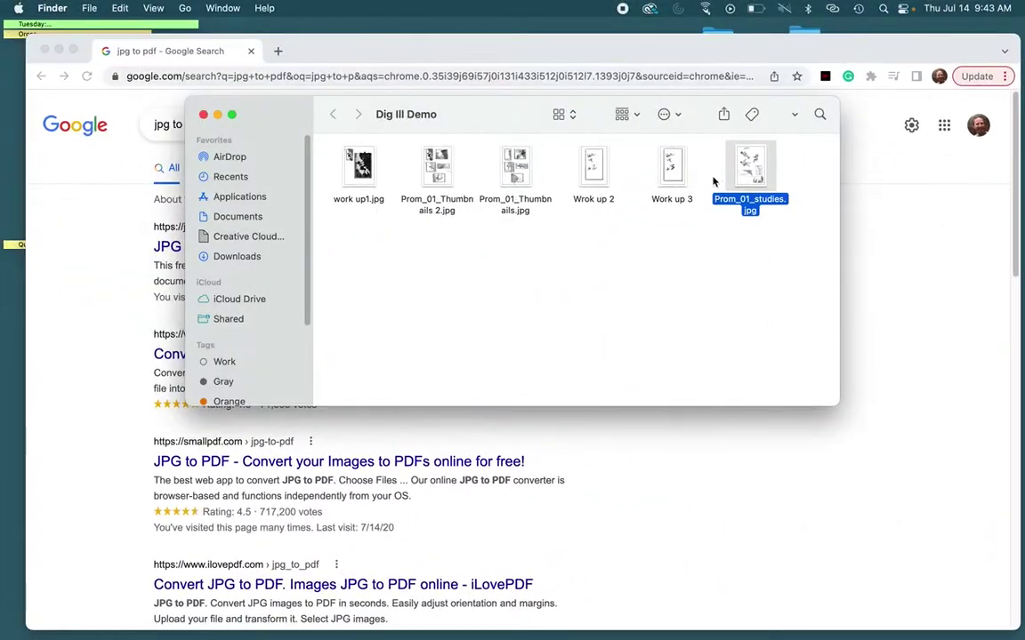
double_click(754, 173)
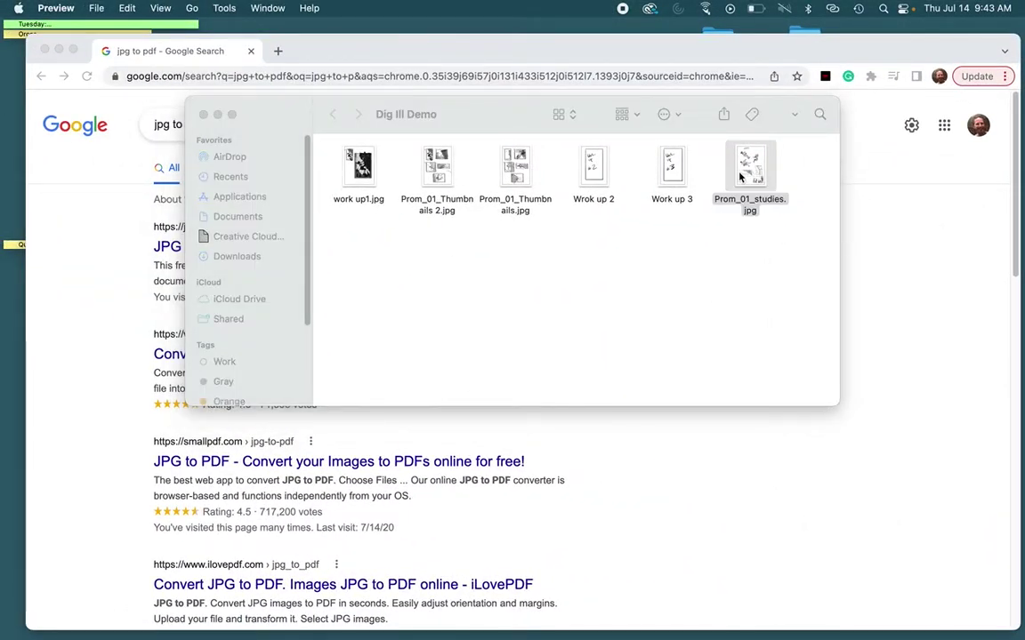
click(20, 39)
click(671, 164)
click(360, 167)
double_click(361, 168)
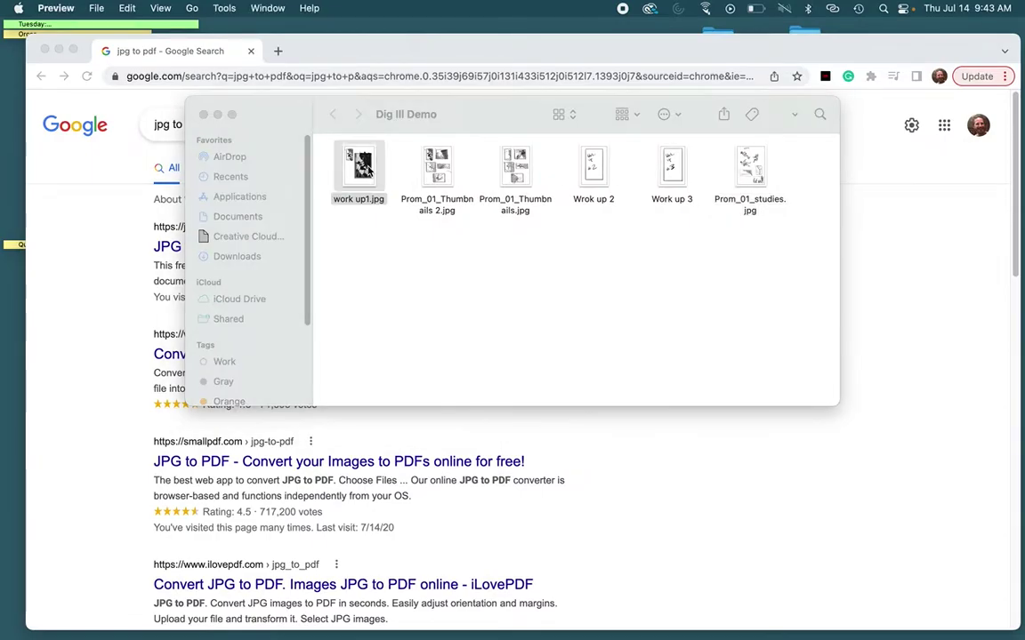
click(20, 39)
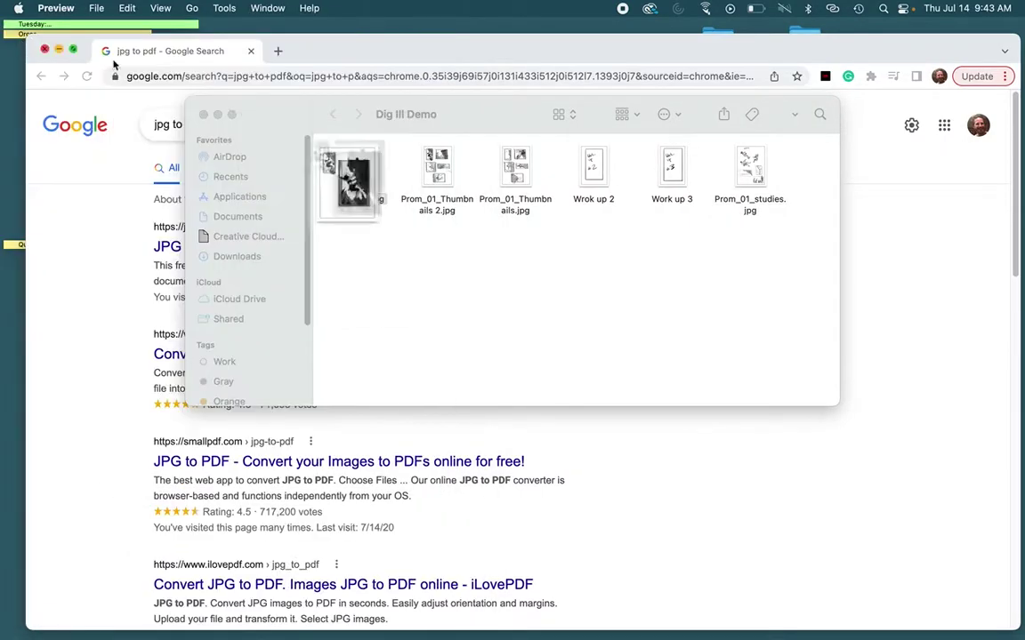
double_click(439, 169)
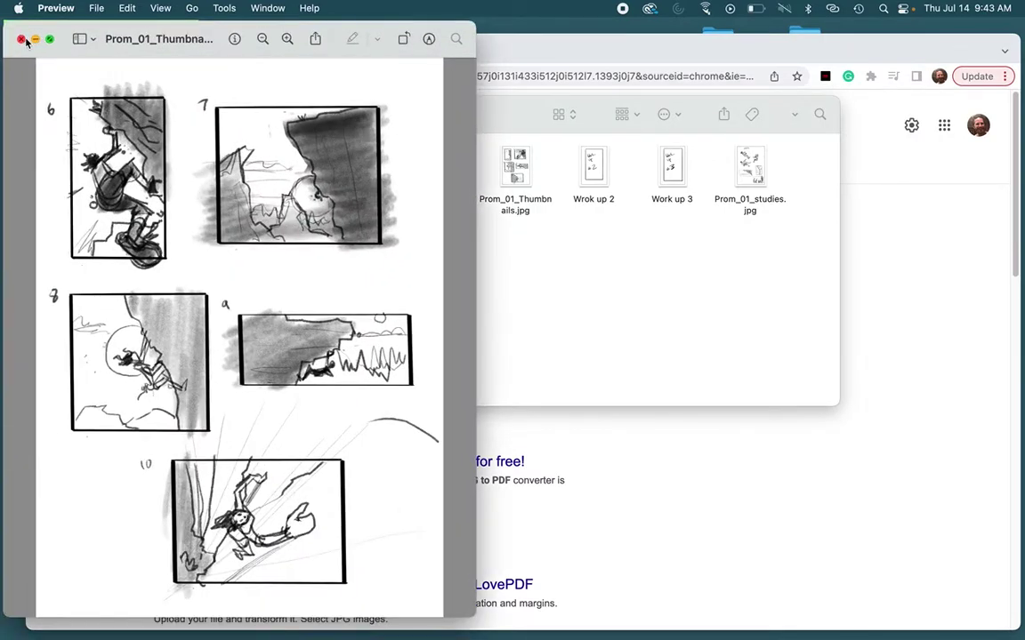
click(22, 40)
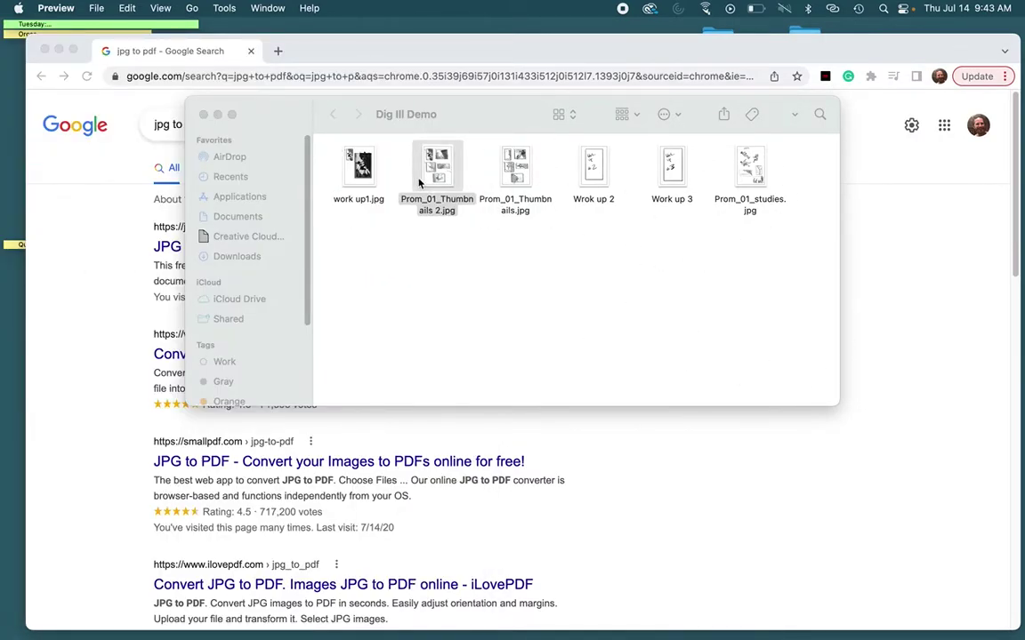
Crop work up1.jpg in Preview to the large framed climber drawing, removing the small thumbnail, and save the image
double_click(361, 167)
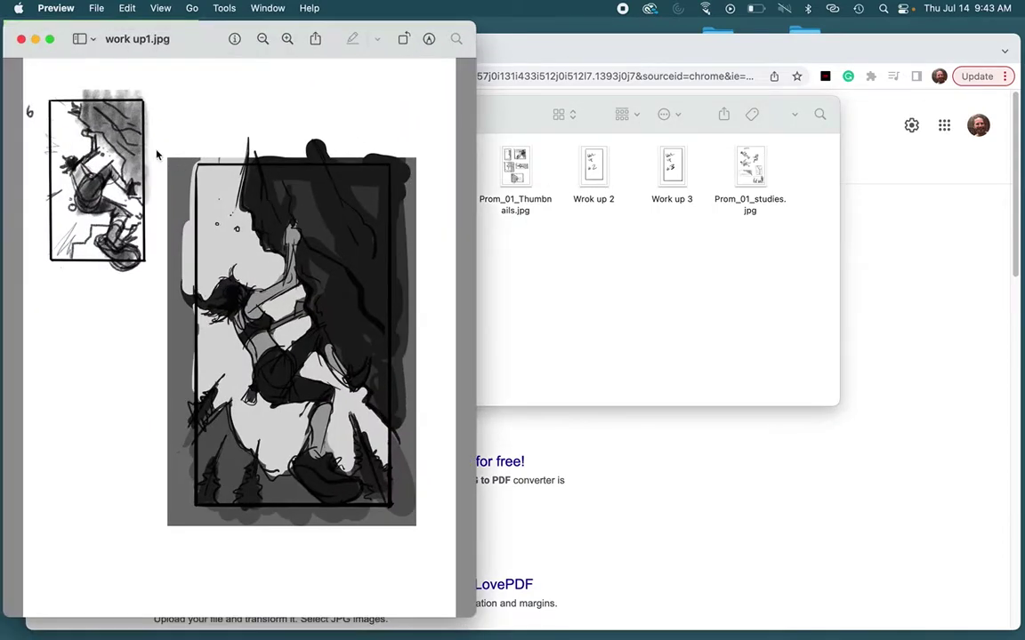
drag(187, 159, 399, 516)
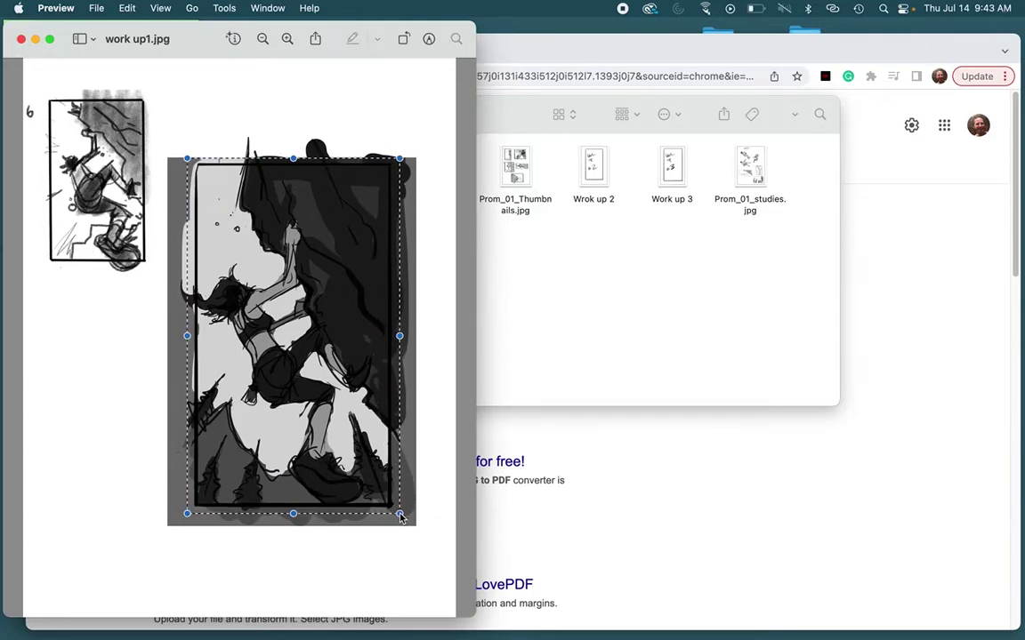
key(super+k)
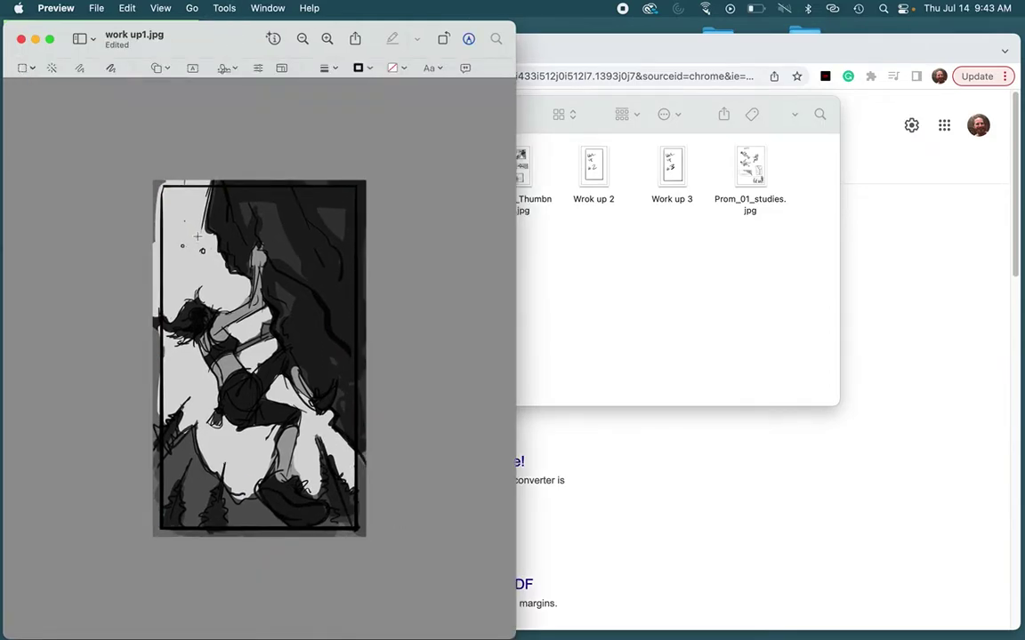
key(super+s)
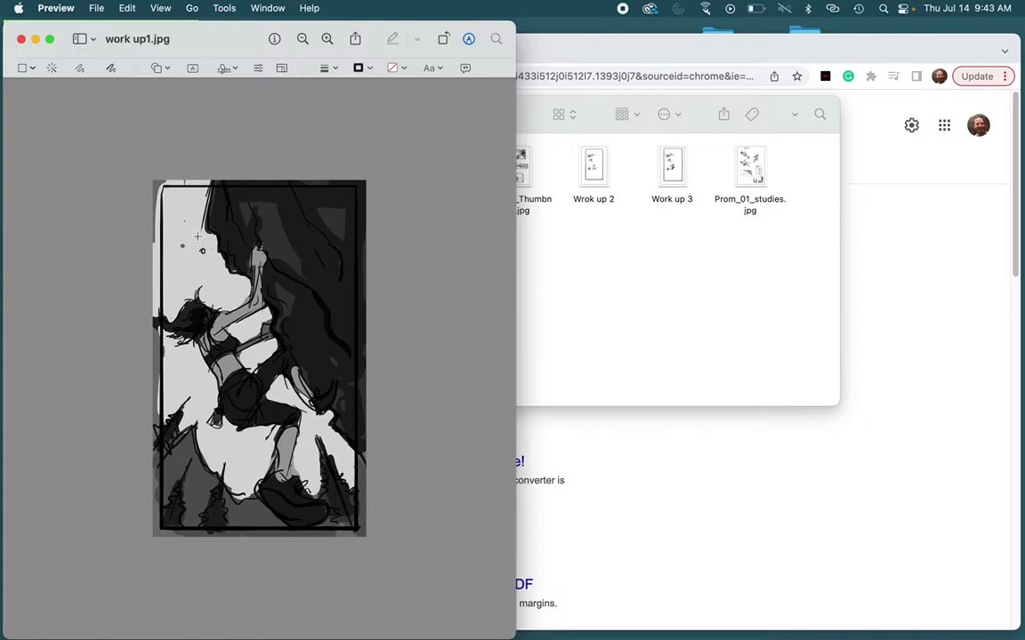
click(20, 40)
Check the cropped work up1.jpg, and preview the Wrok up 2 and Work up 3 images
double_click(350, 166)
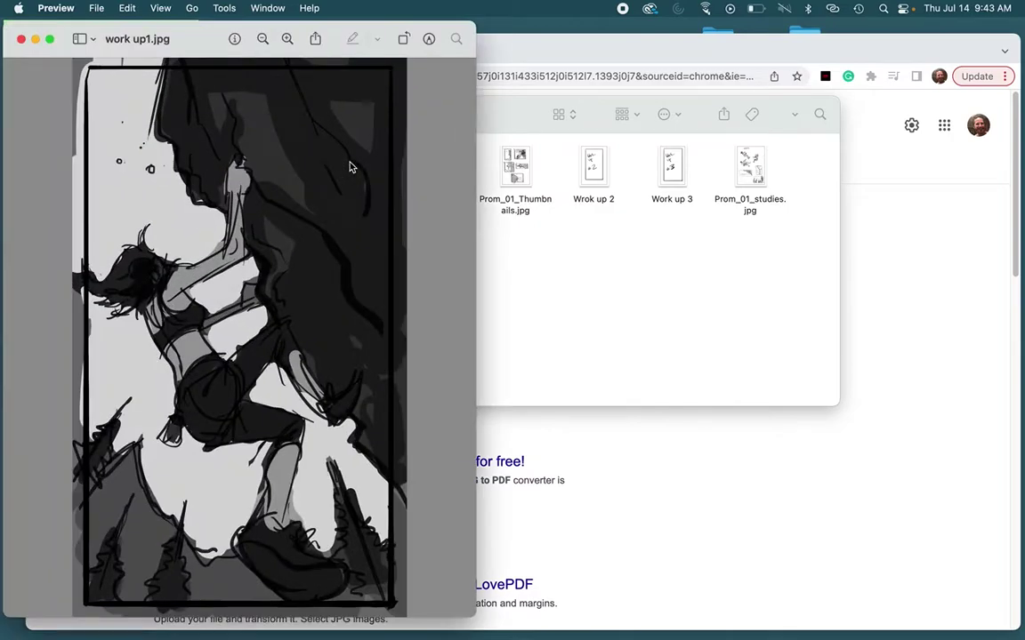
click(21, 40)
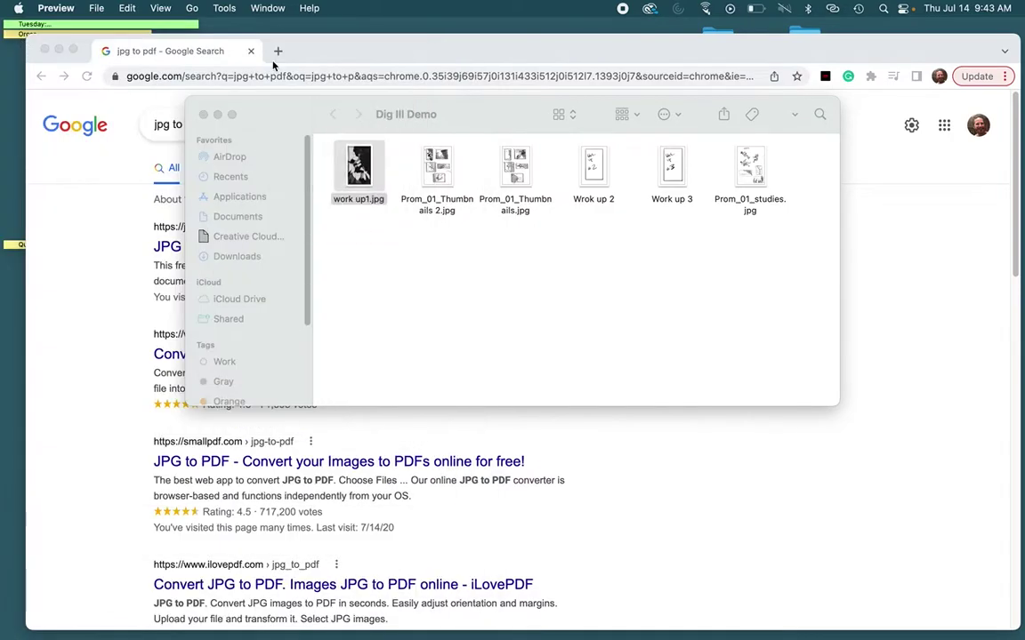
double_click(588, 174)
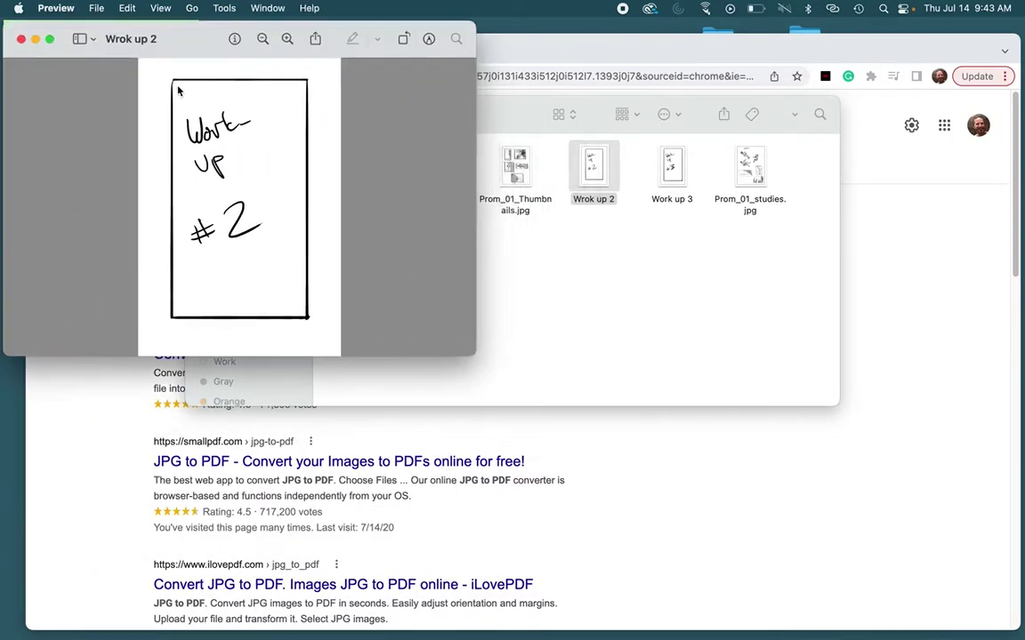
click(22, 39)
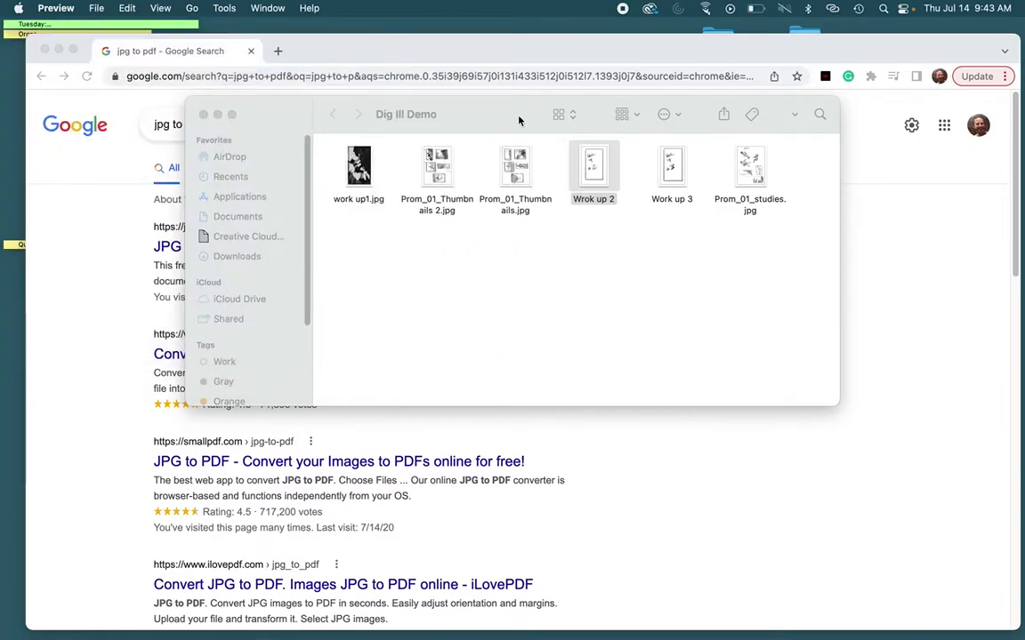
double_click(673, 183)
click(22, 40)
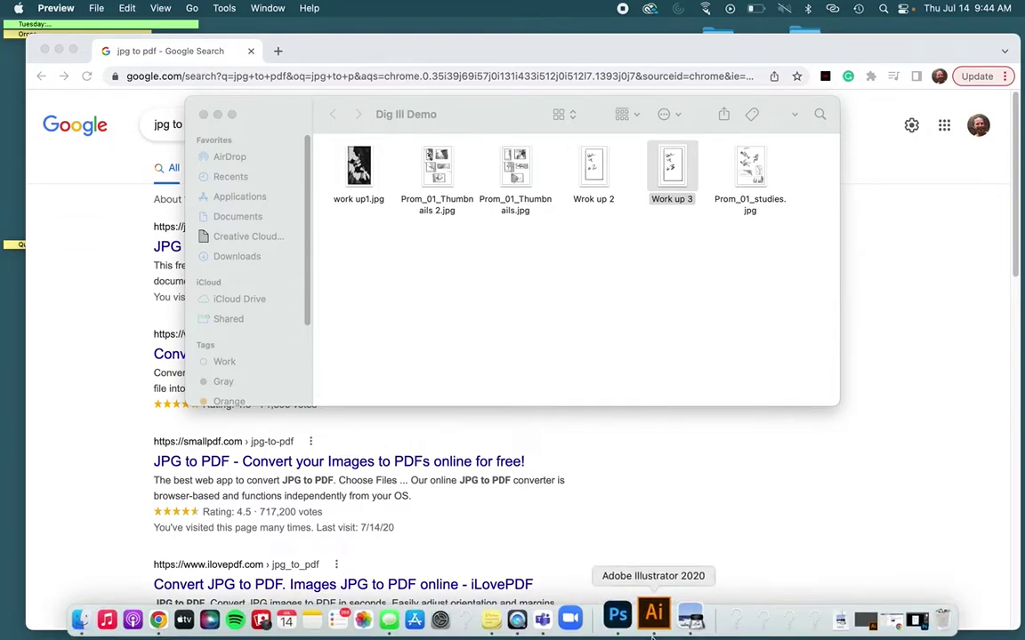
Switch to Illustrator and create a portrait Letter document, 8.5 x 11 inches, with 5 artboards
click(658, 613)
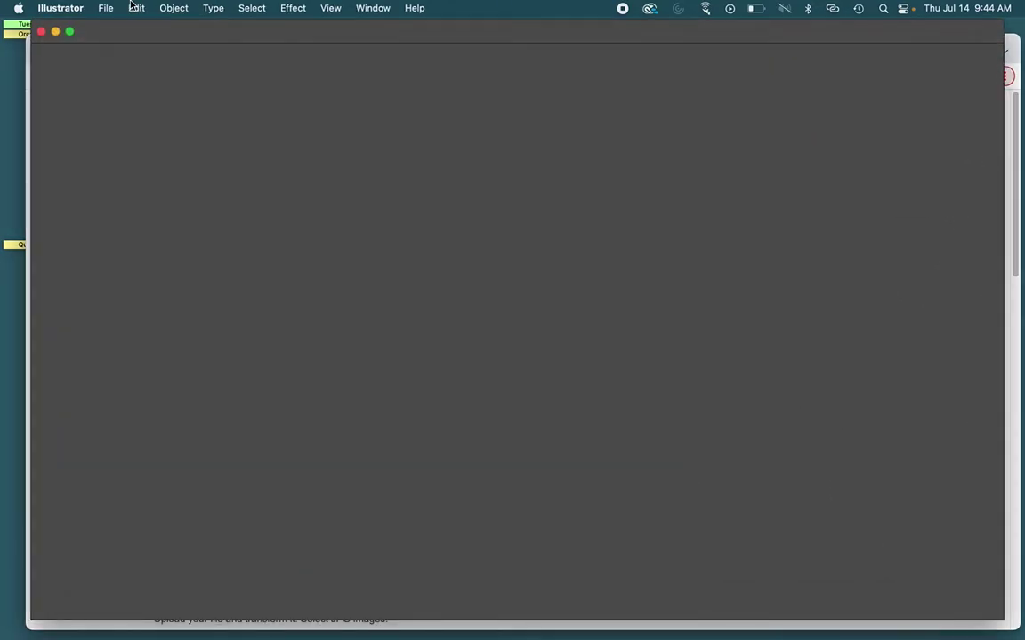
click(104, 8)
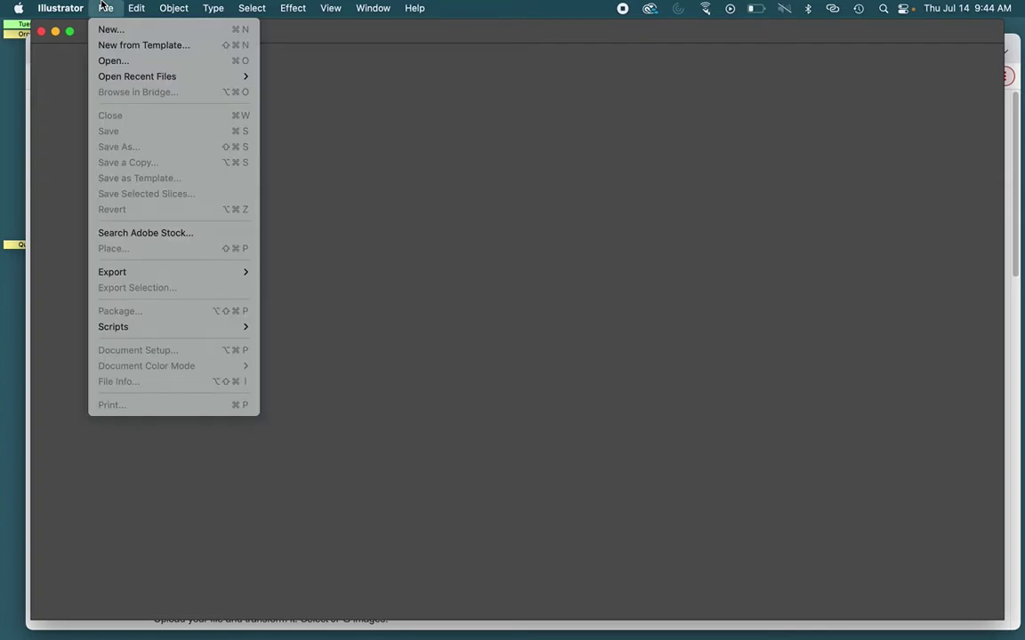
click(115, 30)
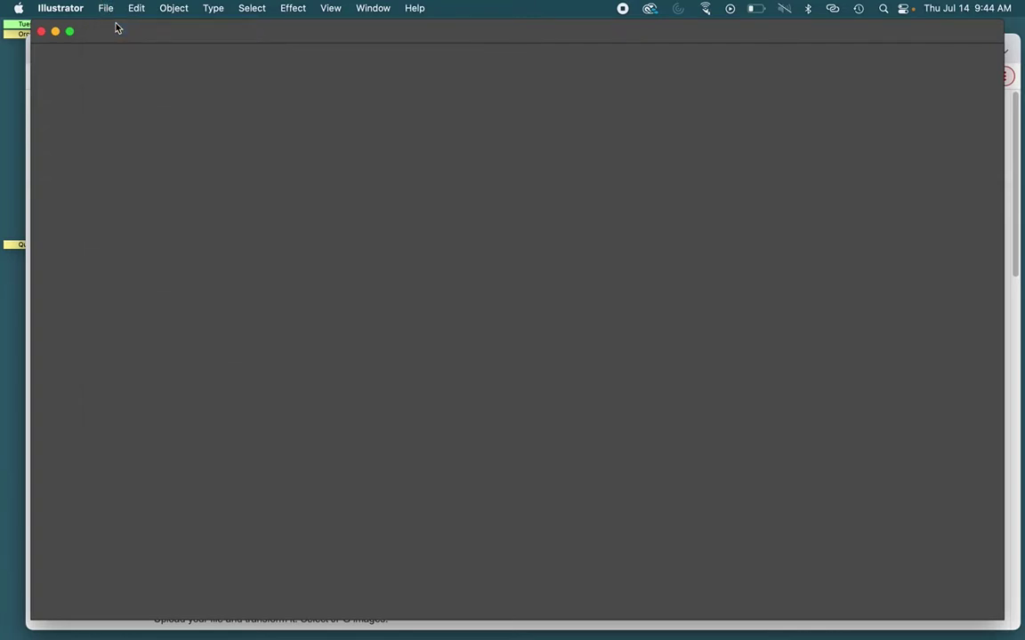
key(ctrl+Up)
key(ctrl+Up)
key(ctrl+Up)
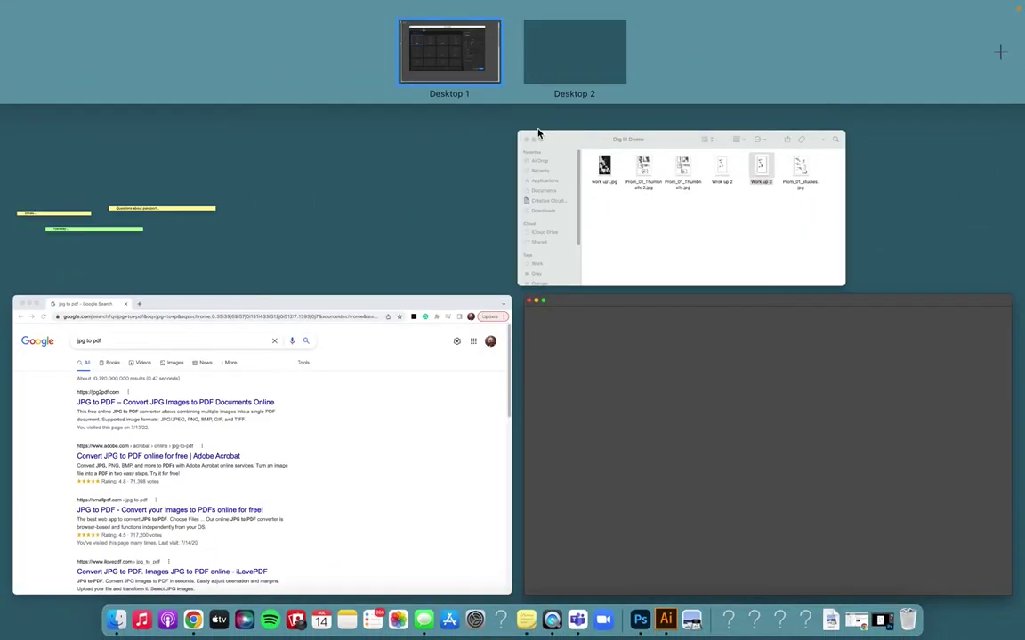
key(ctrl+Up)
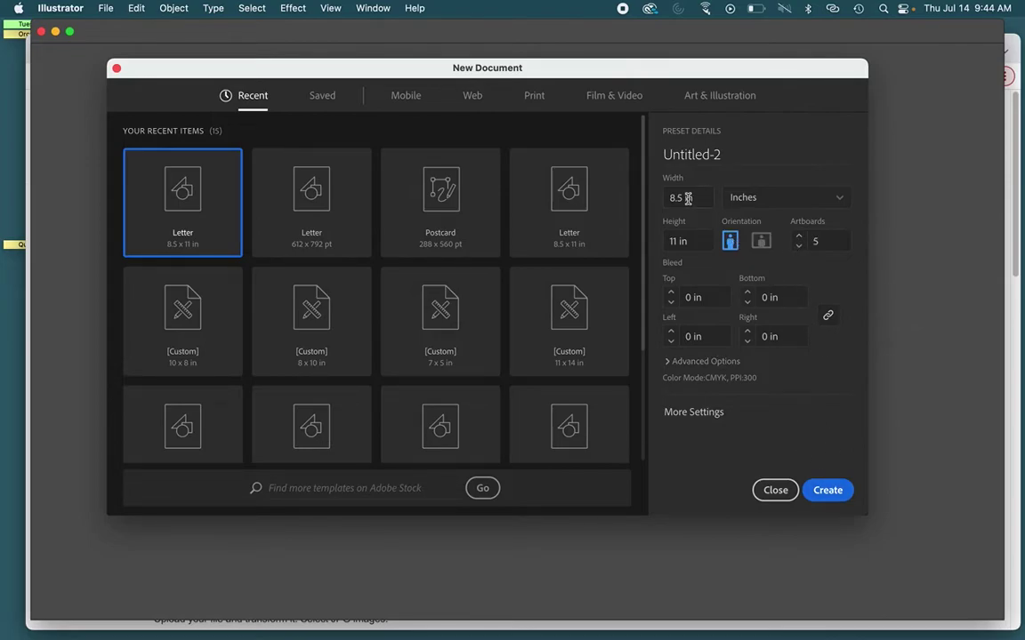
click(754, 200)
click(815, 272)
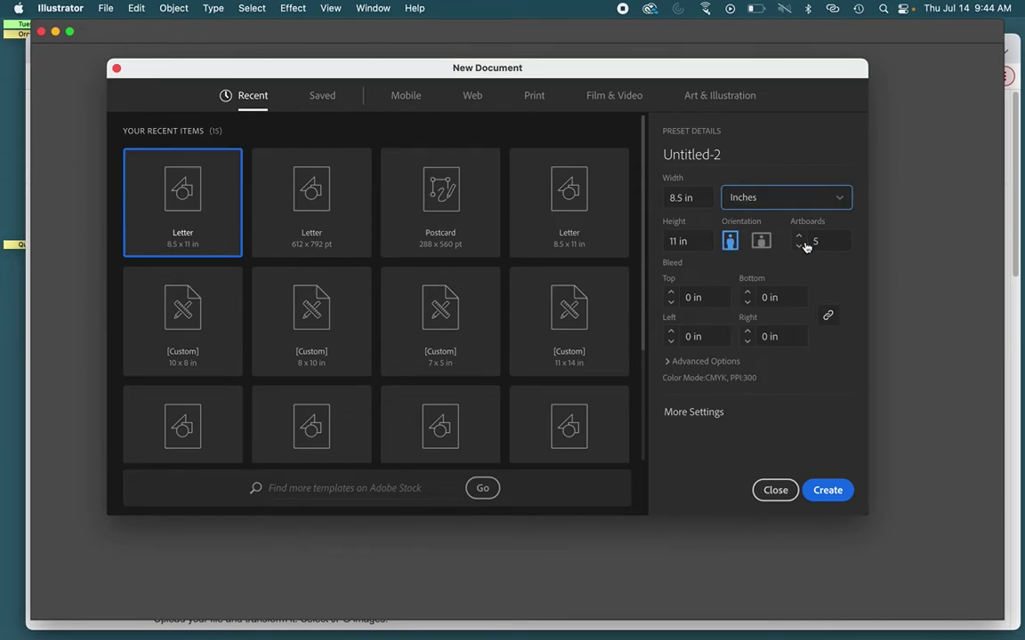
click(823, 489)
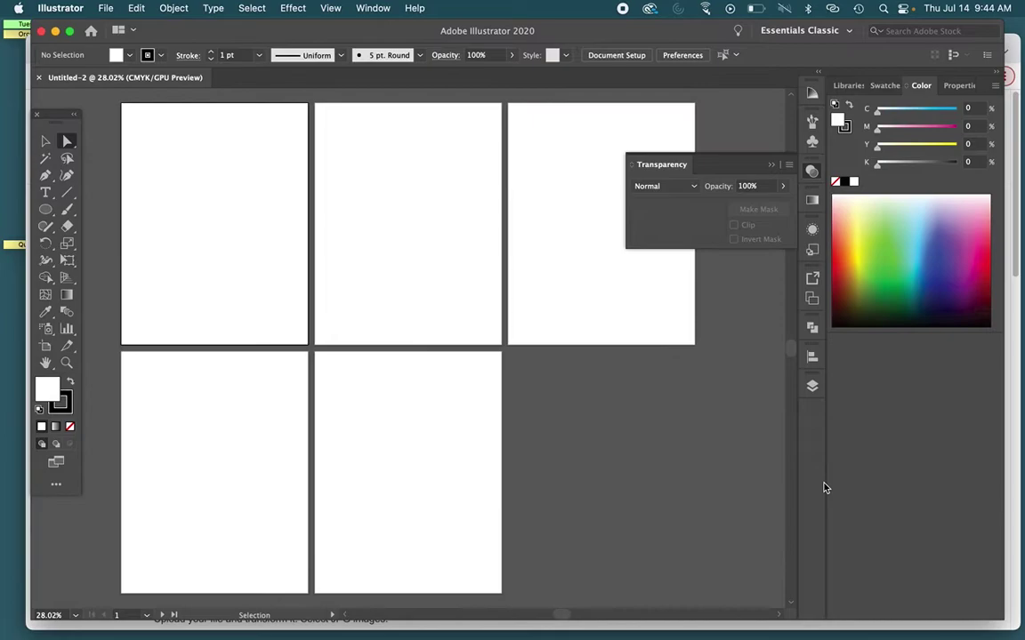
Place Prom_01_Thumbnails 2.jpg from the Dig Ill Demo folder into the document and position it on the first artboard
scroll(337, 208, up, 2)
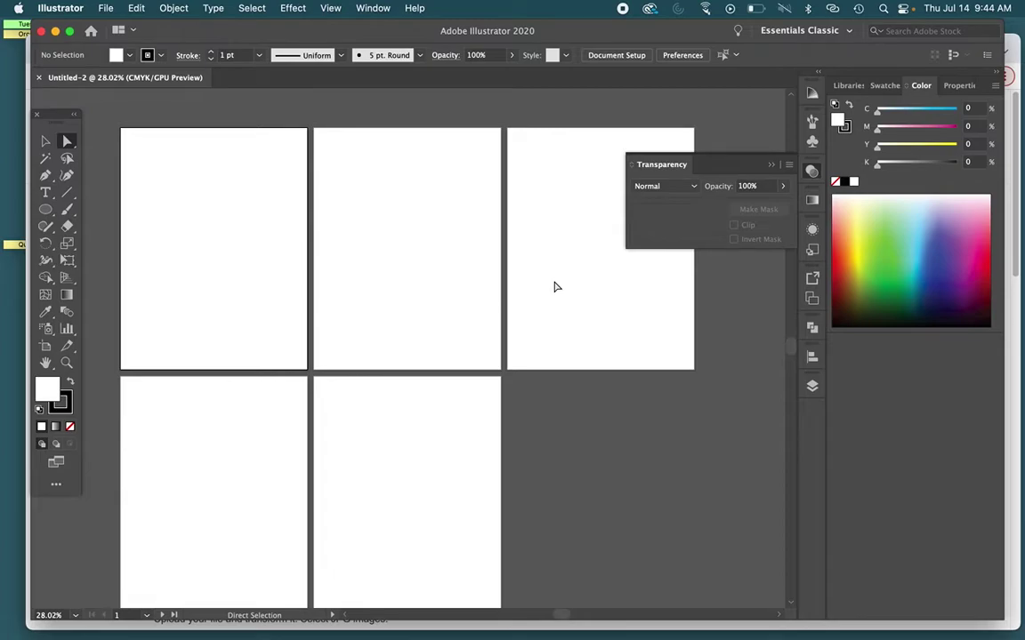
click(46, 142)
key(ctrl+Up)
click(604, 222)
drag(533, 114, 776, 105)
click(686, 158)
drag(686, 158, 240, 242)
click(273, 237)
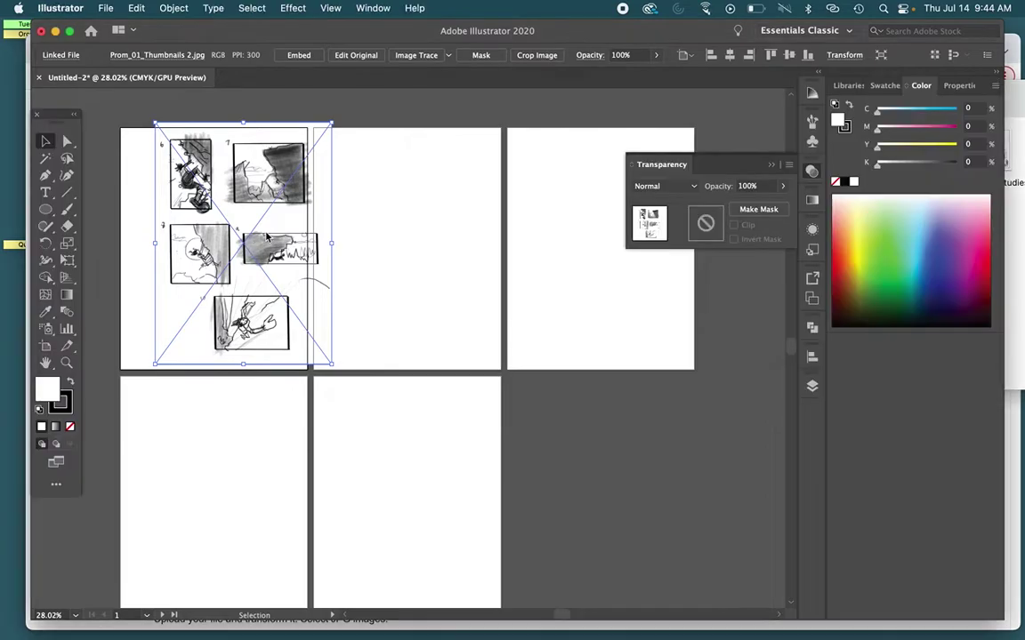
drag(238, 240, 205, 244)
Place Prom_01_Thumbnails.jpg from the Dig Ill Demo folder and position it on the second artboard
key(ctrl+Up)
click(665, 162)
drag(761, 151, 340, 213)
click(339, 218)
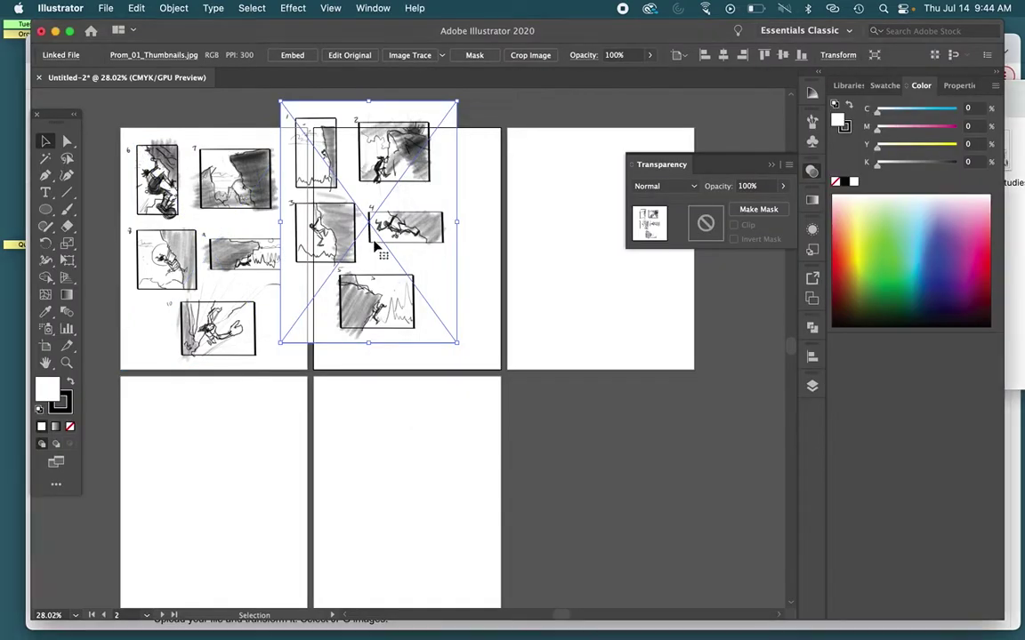
drag(397, 229, 439, 256)
Place Prom_01_studies.jpg from the Dig Ill Demo folder and position it on the third artboard
key(ctrl+Up)
click(716, 195)
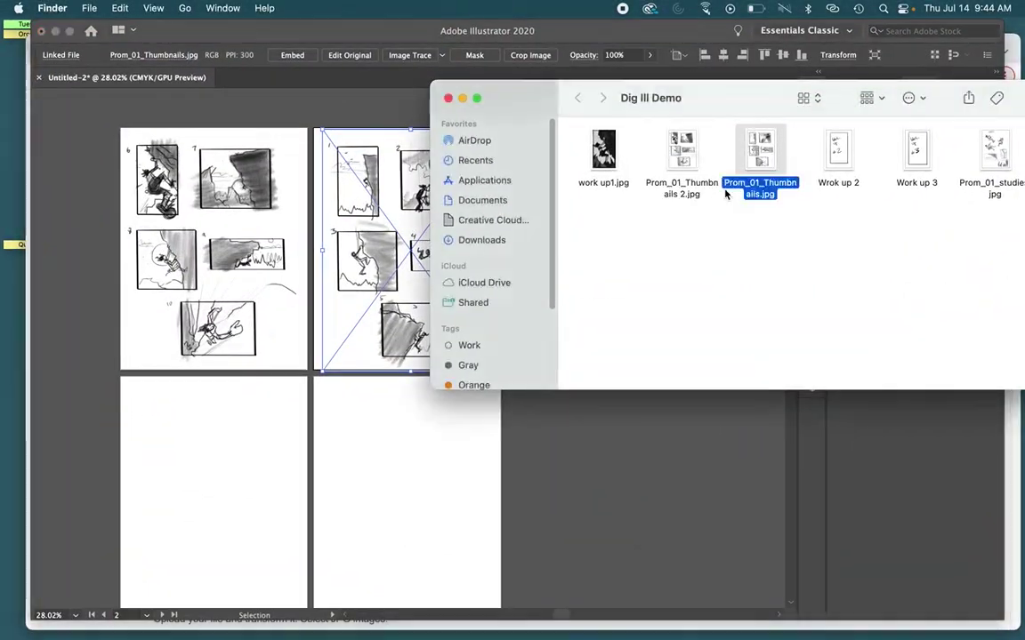
drag(728, 101, 798, 57)
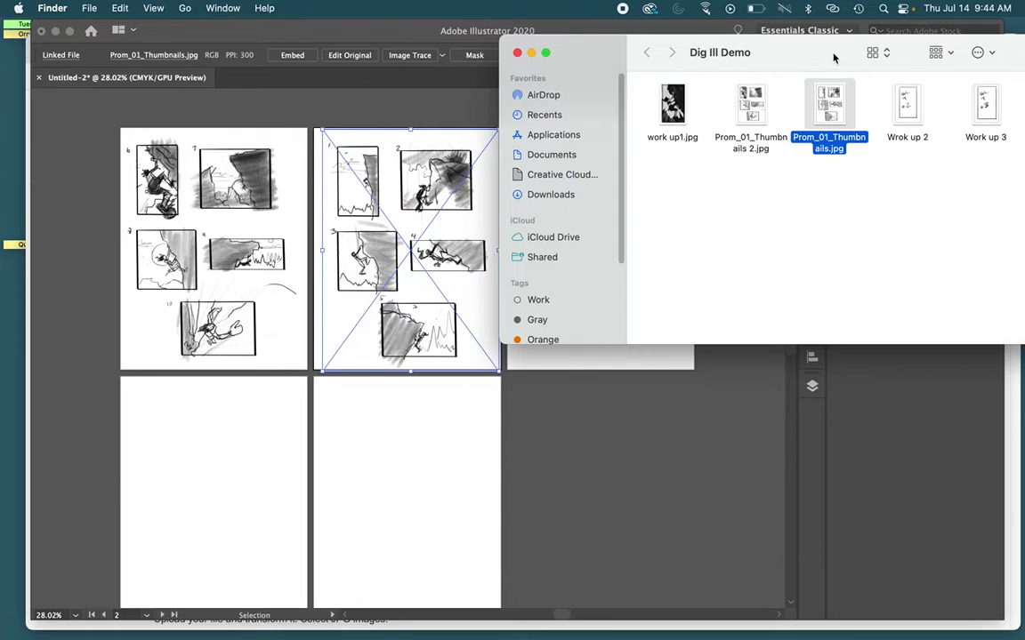
drag(833, 57, 354, 50)
drag(570, 104, 613, 316)
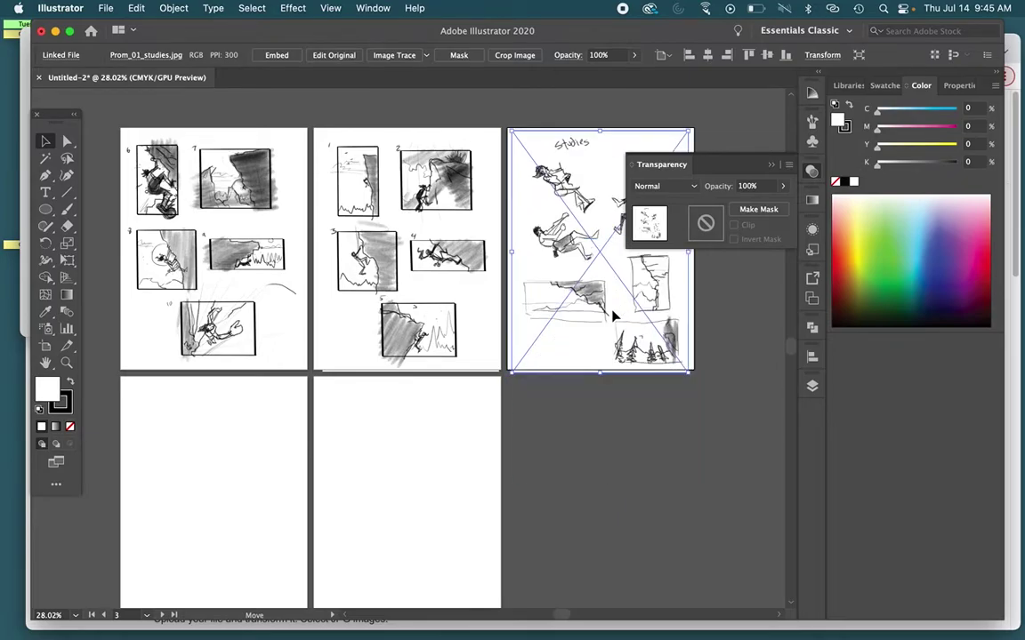
Place work up1.jpg from the Dig Ill Demo folder onto the fourth artboard and move it near that artboard's upper edge
key(ctrl+Up)
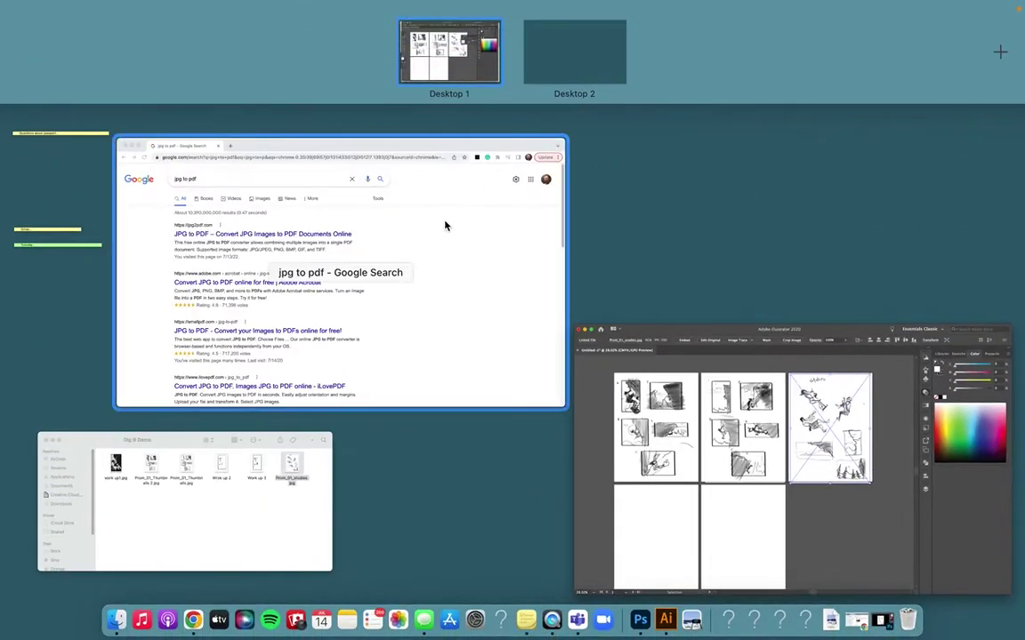
click(228, 521)
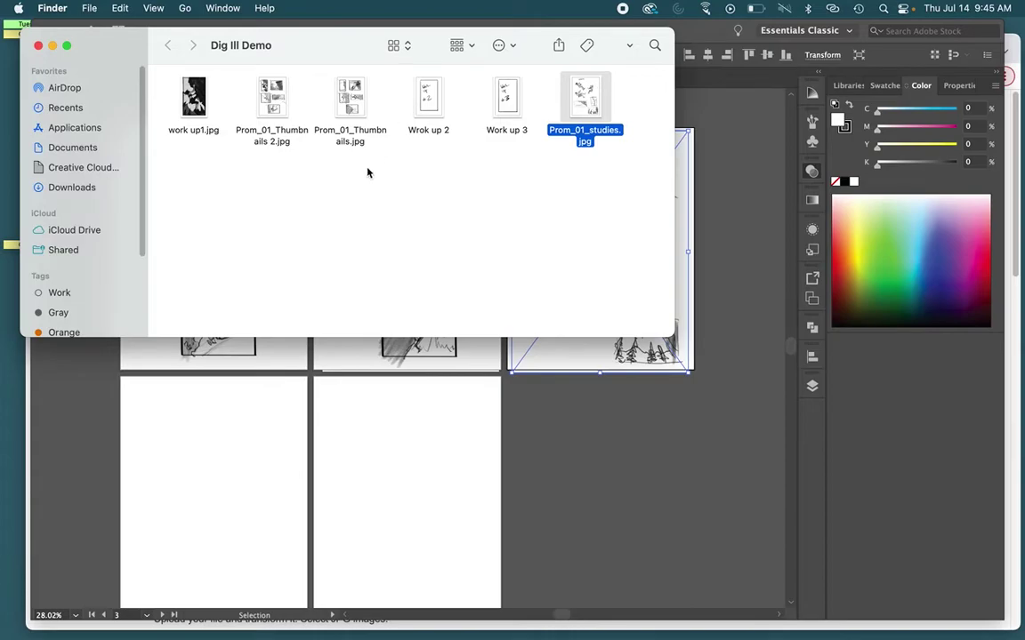
drag(193, 98, 197, 525)
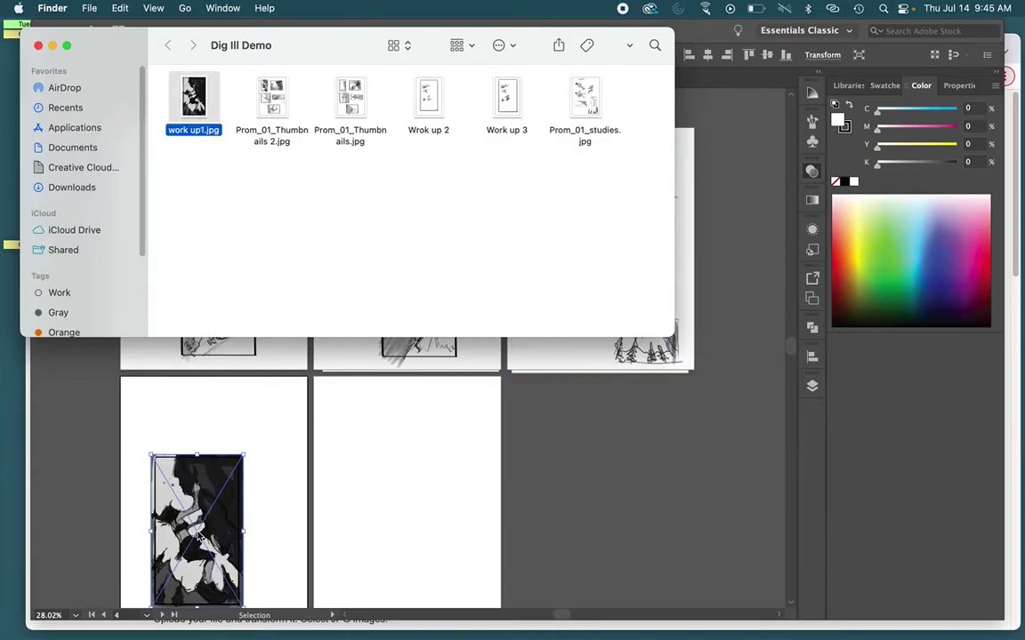
click(205, 516)
drag(190, 467, 191, 398)
Place the Wrok up 2 image from the Dig Ill Demo folder onto the fifth artboard
key(ctrl+Up)
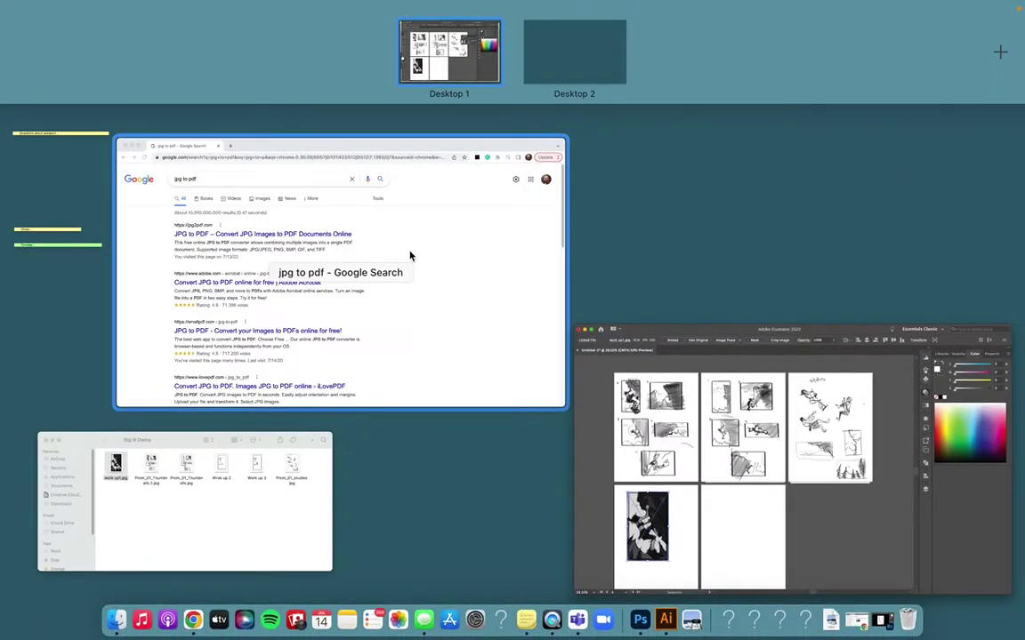
click(284, 476)
drag(428, 96, 385, 460)
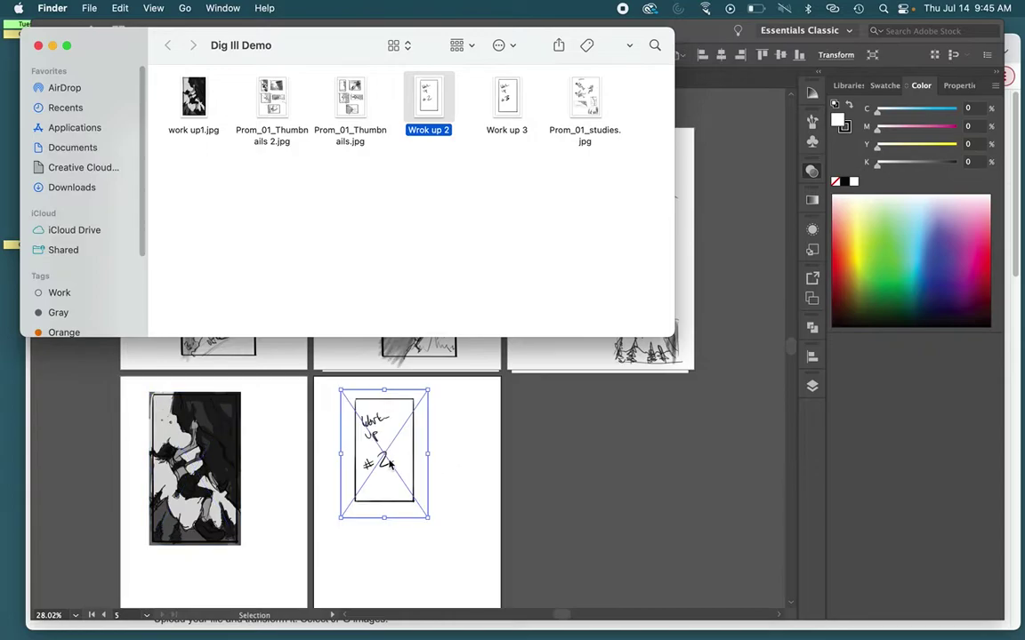
click(384, 500)
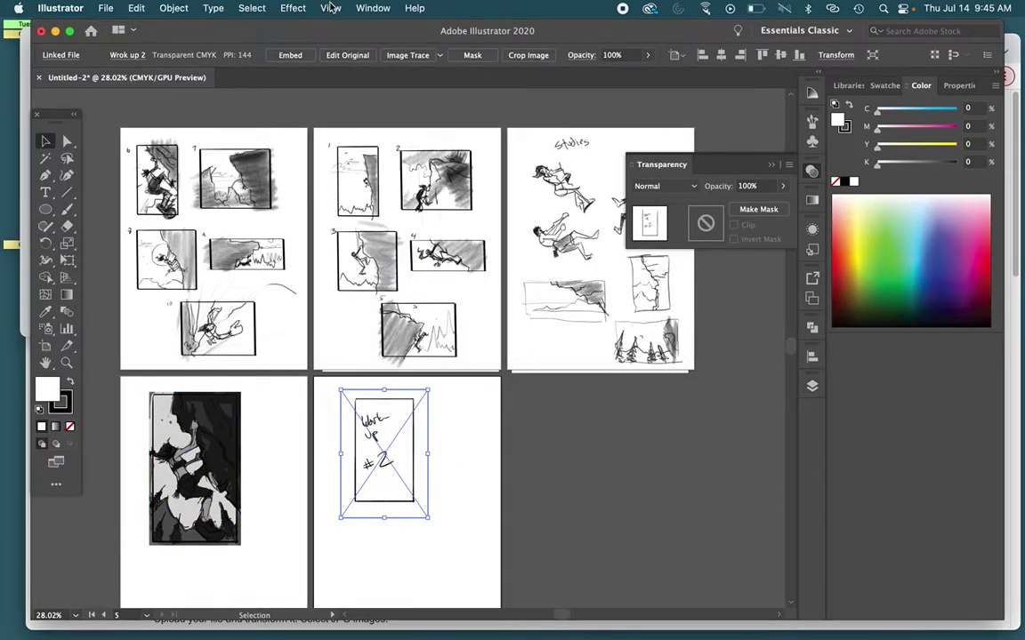
Add a sixth artboard to the document
click(374, 8)
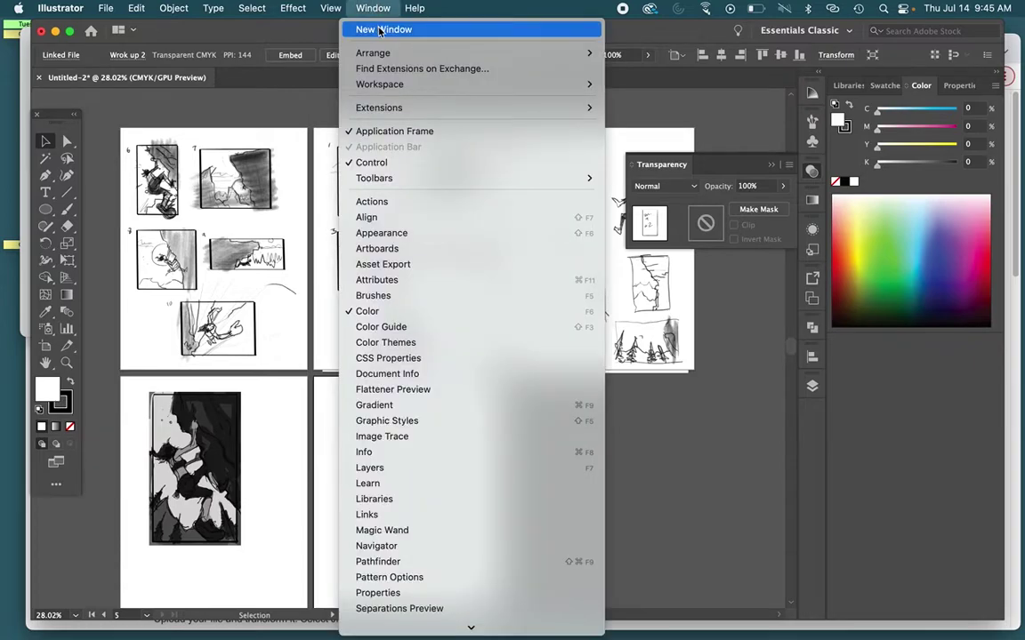
click(374, 8)
click(374, 8)
click(411, 249)
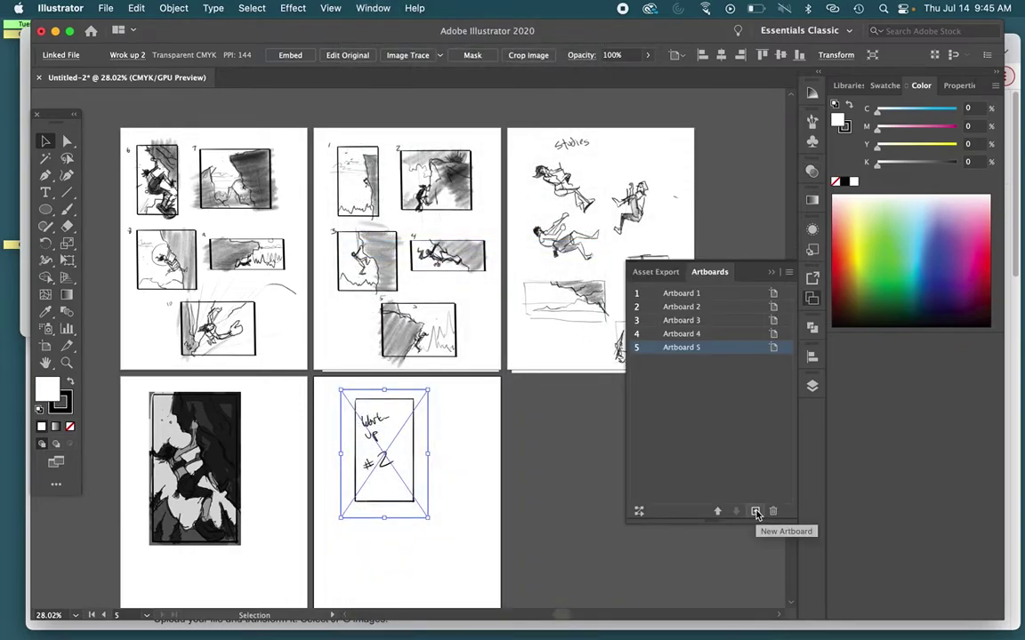
click(756, 513)
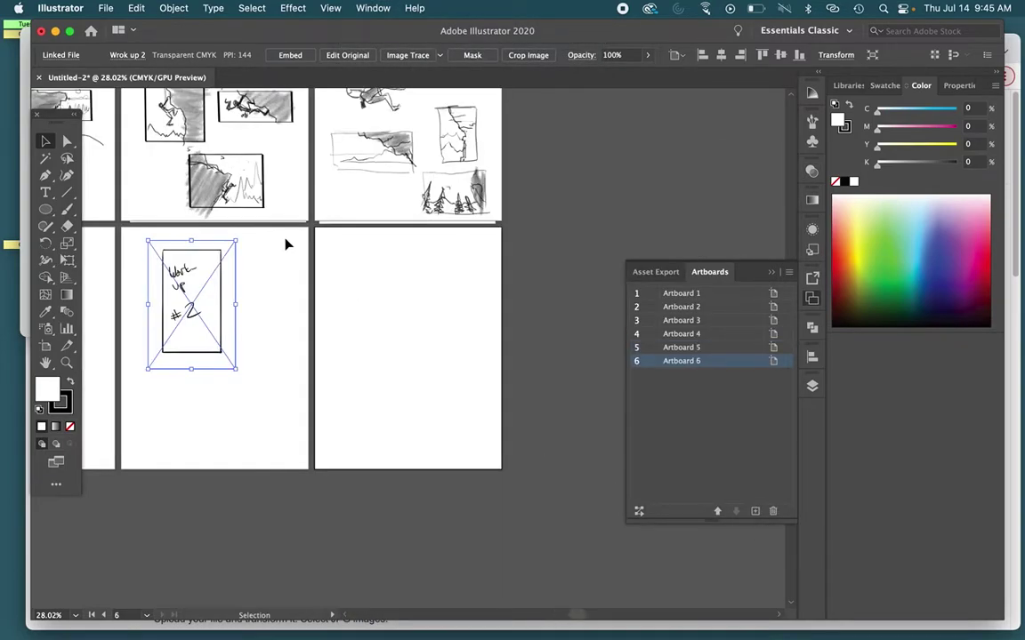
scroll(354, 296, left, 4)
scroll(354, 296, up, 1)
Place the Work up 3 image from the Dig Ill Demo folder onto the sixth artboard
mouse_move(1023, 0)
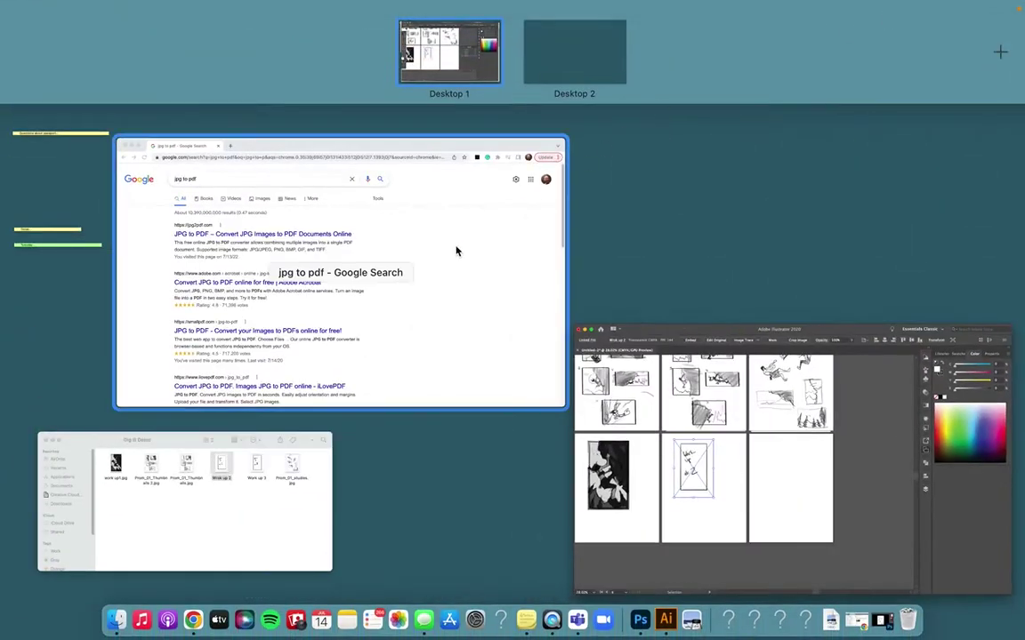
click(202, 513)
drag(506, 96, 488, 429)
click(634, 420)
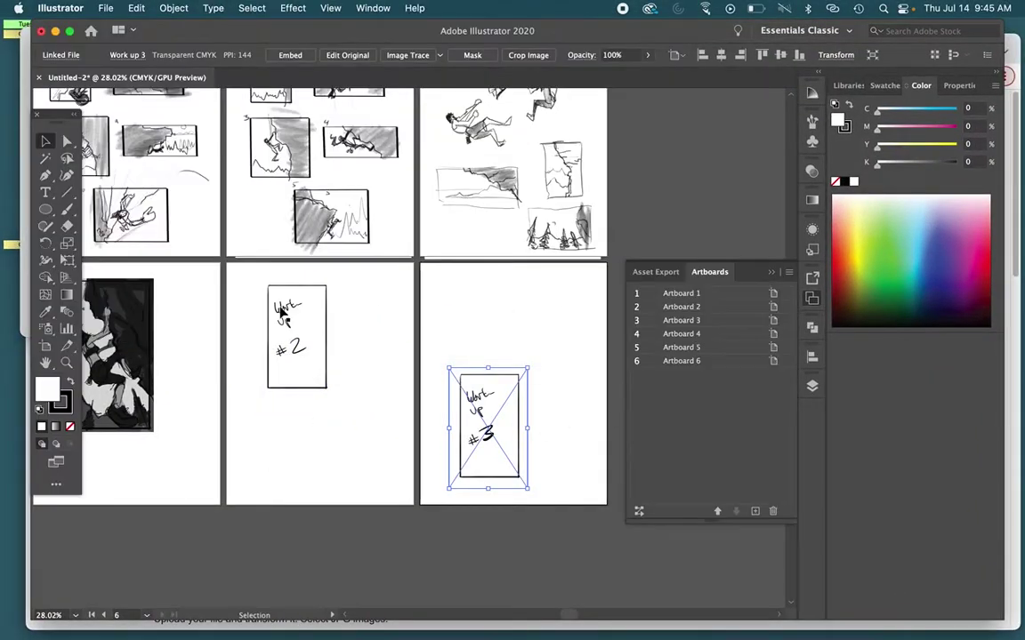
Enlarge the work up1.jpg image proportionally to nearly fill the fourth artboard's height and center it on the page
scroll(270, 393, left, 5)
scroll(270, 393, up, 1)
scroll(270, 393, left, 3)
click(261, 404)
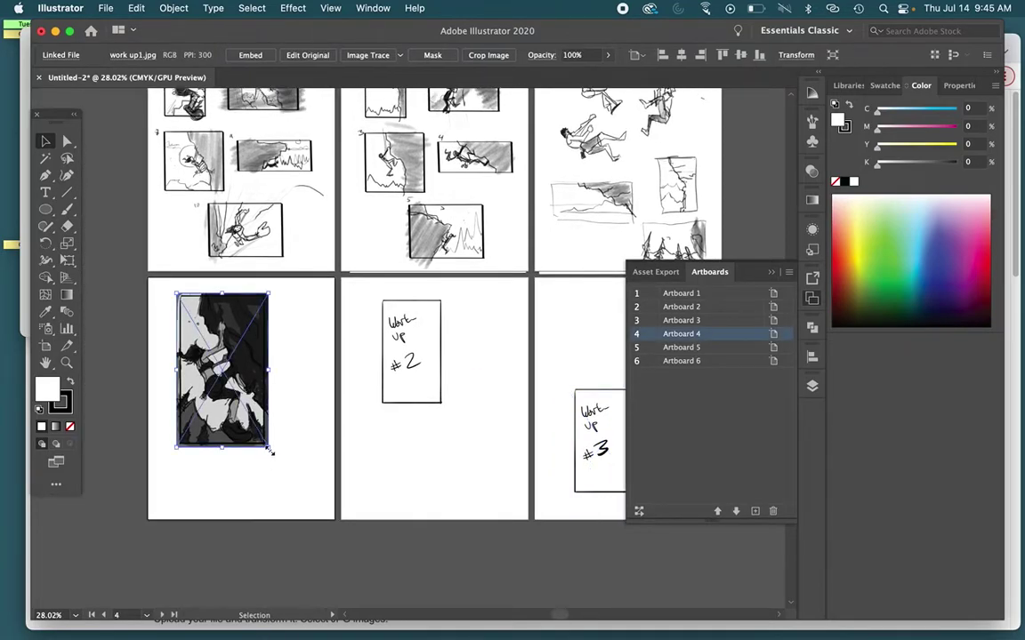
drag(269, 448, 309, 515)
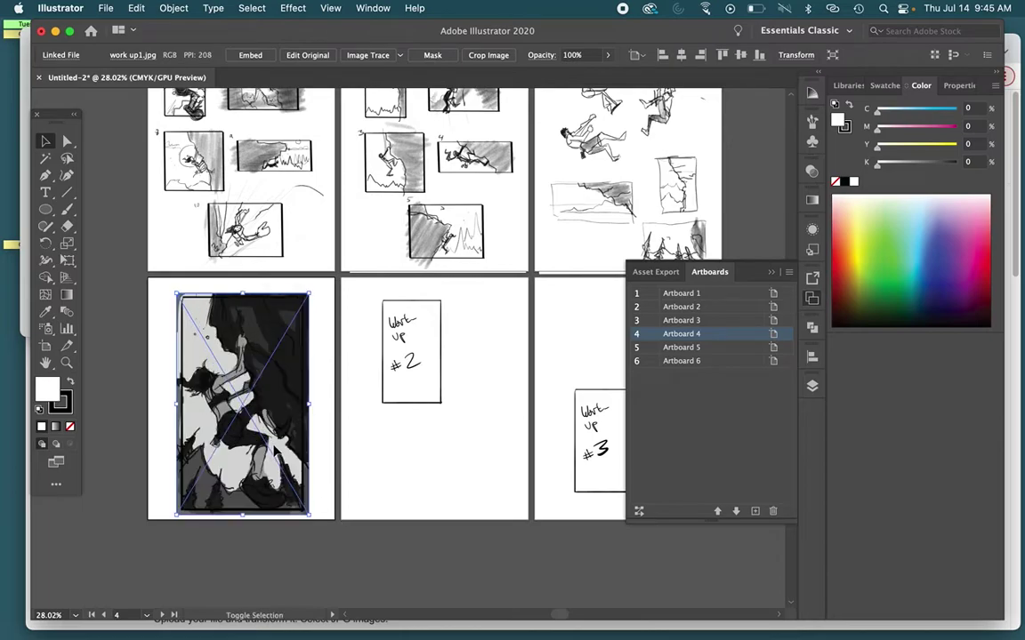
drag(246, 400, 243, 389)
Move the Work up #2 image toward the fifth artboard's corner, enlarge it to nearly fill the page and center it
click(406, 383)
drag(406, 383, 393, 373)
drag(444, 411, 519, 554)
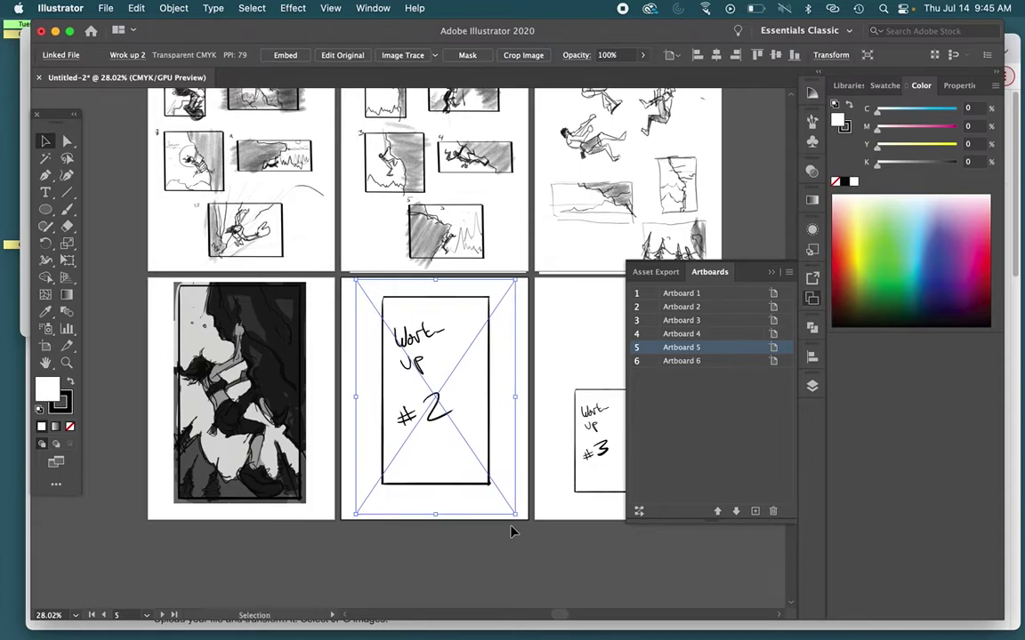
drag(476, 439, 471, 441)
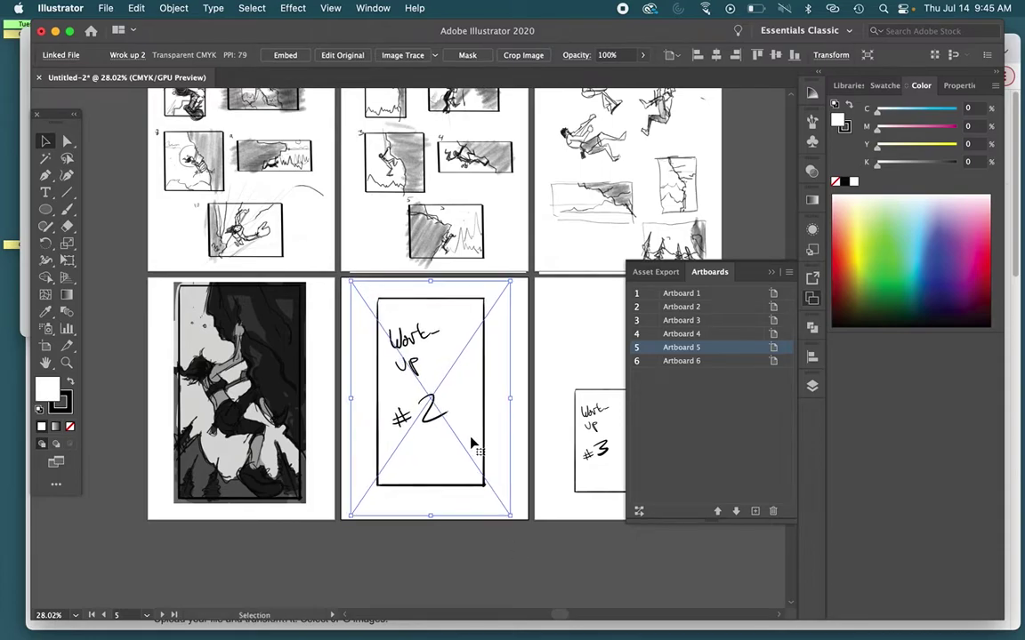
click(496, 535)
Move the Work up #3 image to the sixth artboard's upper corner and enlarge it to nearly fill the page
scroll(497, 534, up, 2)
scroll(497, 534, right, 3)
drag(496, 525, 485, 425)
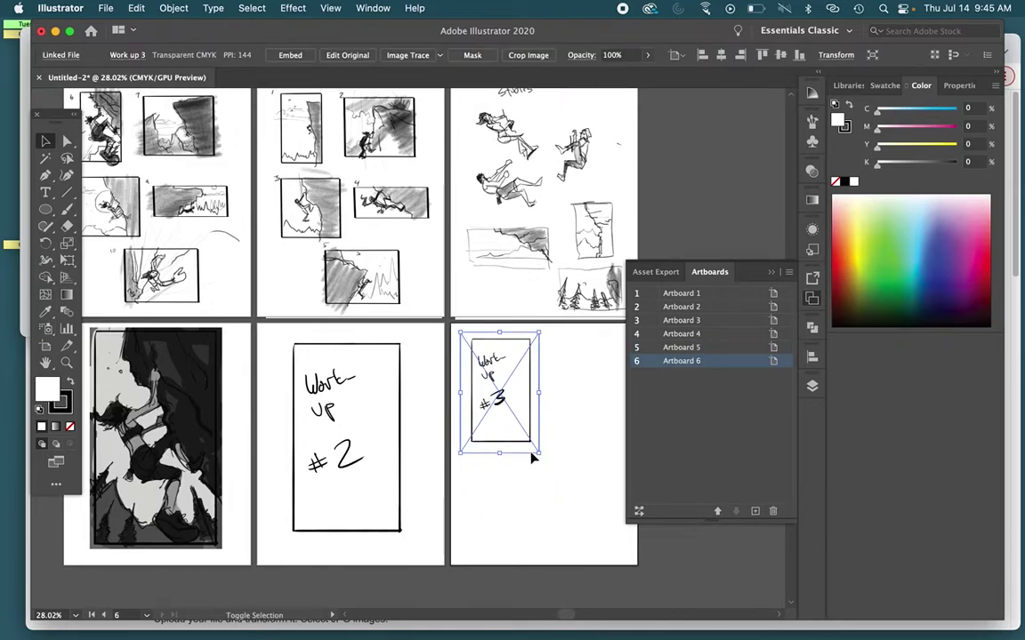
drag(538, 455, 634, 569)
click(668, 561)
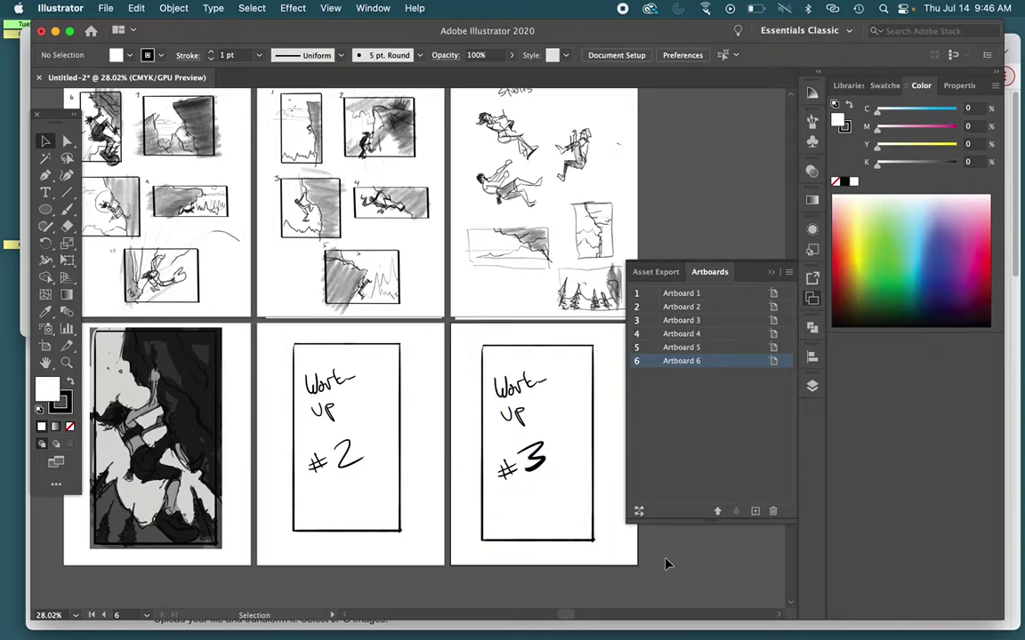
Bring all six pages into view and hide the artboard list that covers them
scroll(668, 563, left, 2)
scroll(668, 563, up, 3)
scroll(668, 563, left, 2)
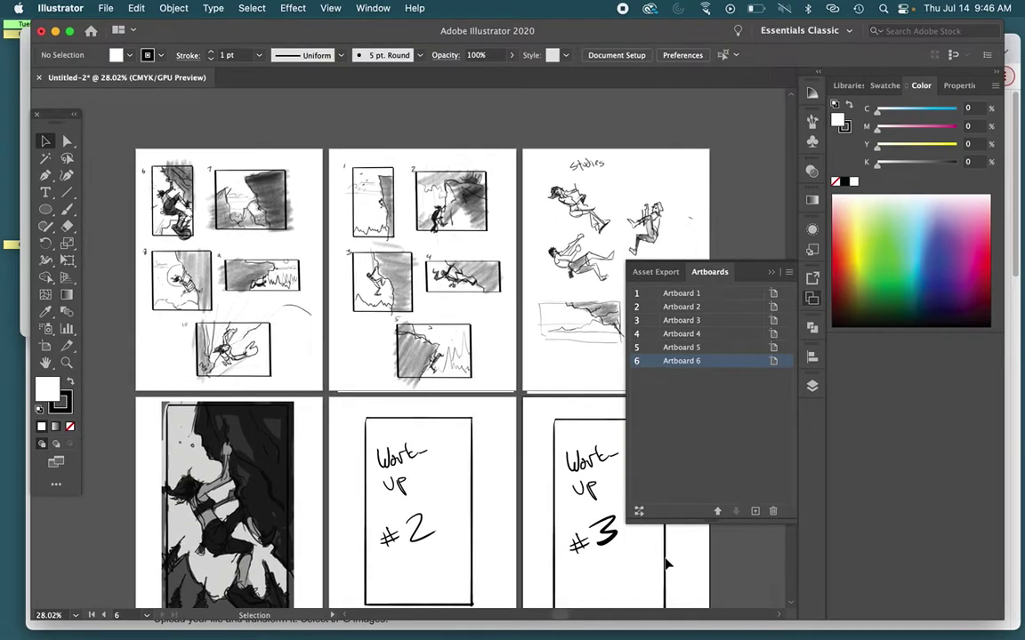
scroll(668, 563, down, 2)
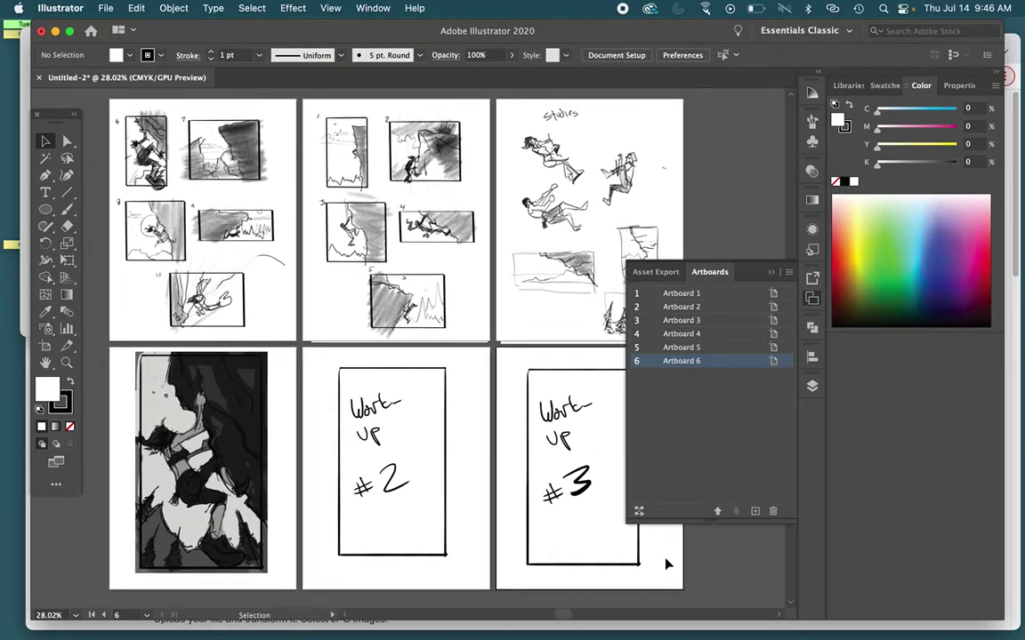
click(816, 300)
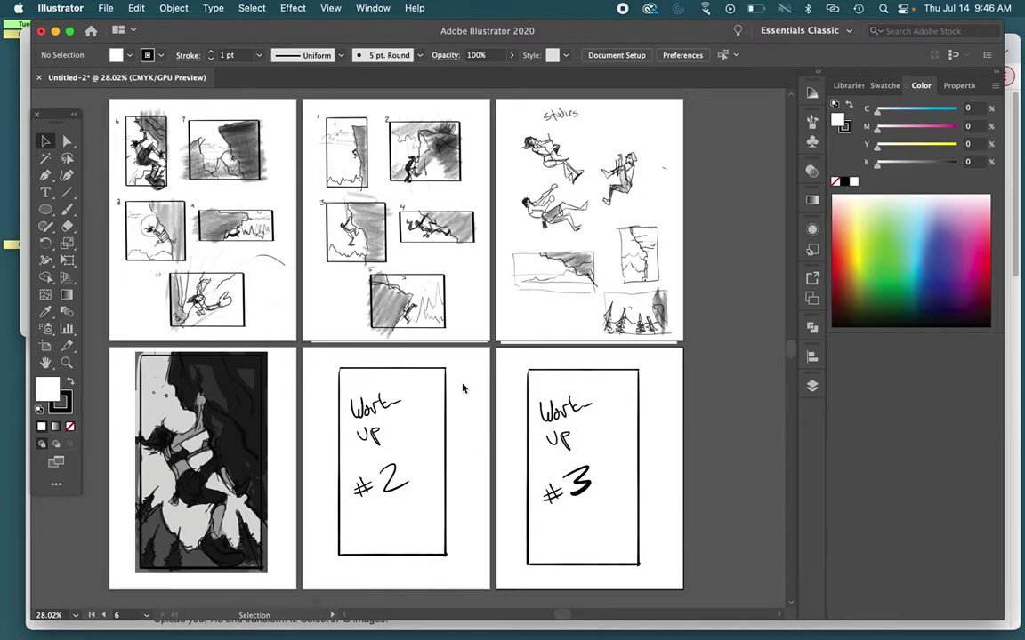
Start saving the document under a new name as Adobe PDF (pdf) in the Dig Ill Demo folder
click(108, 7)
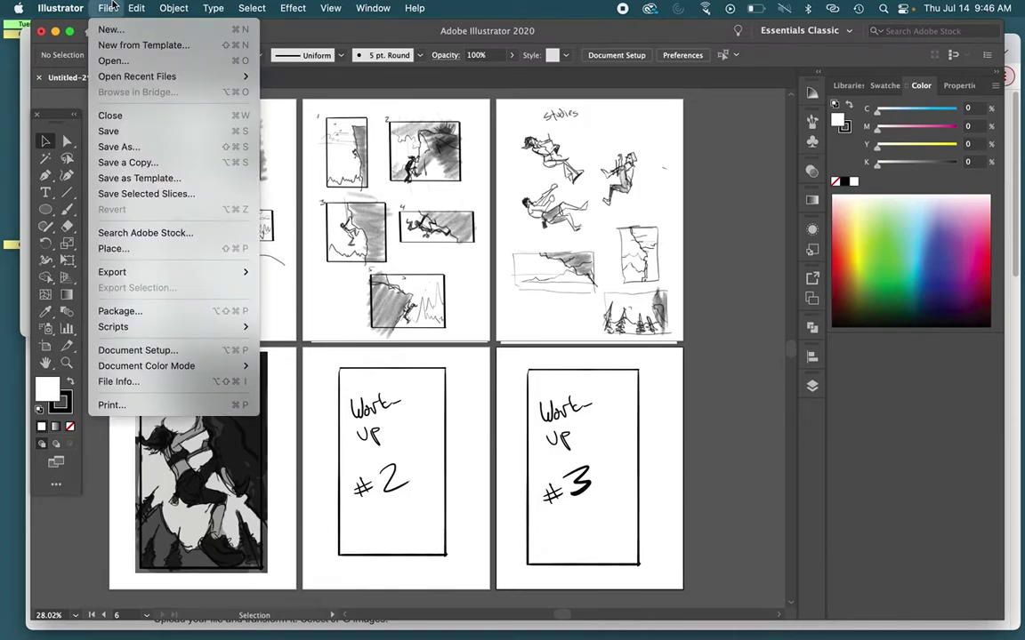
click(142, 146)
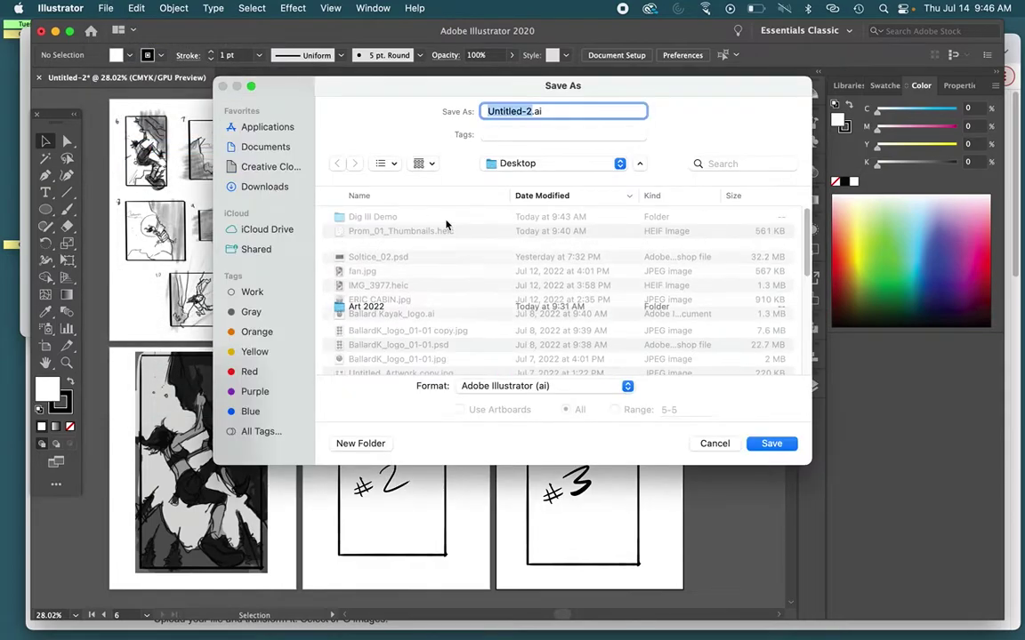
click(521, 388)
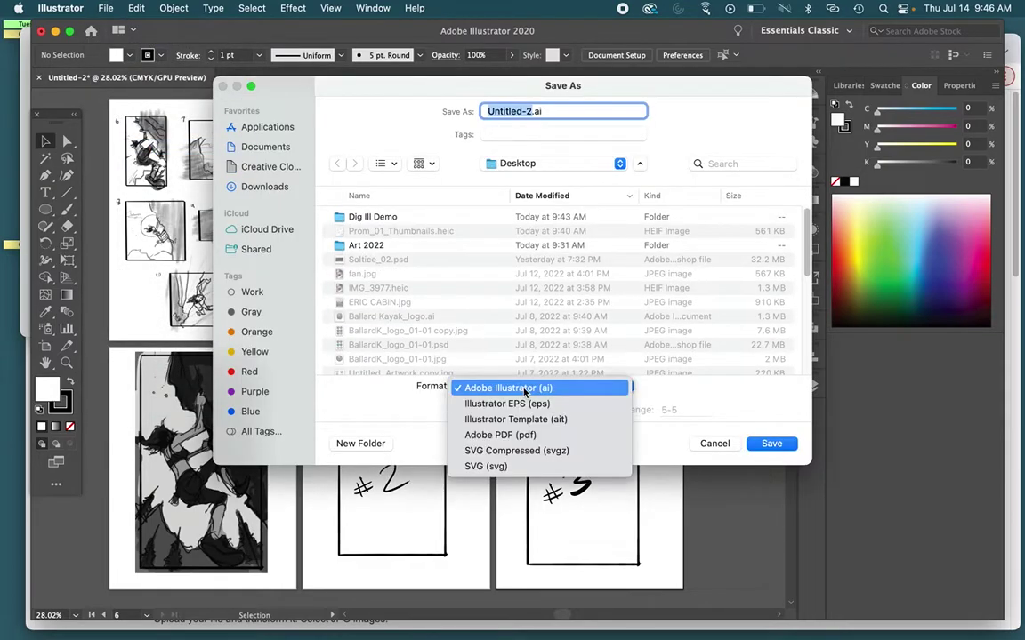
click(586, 436)
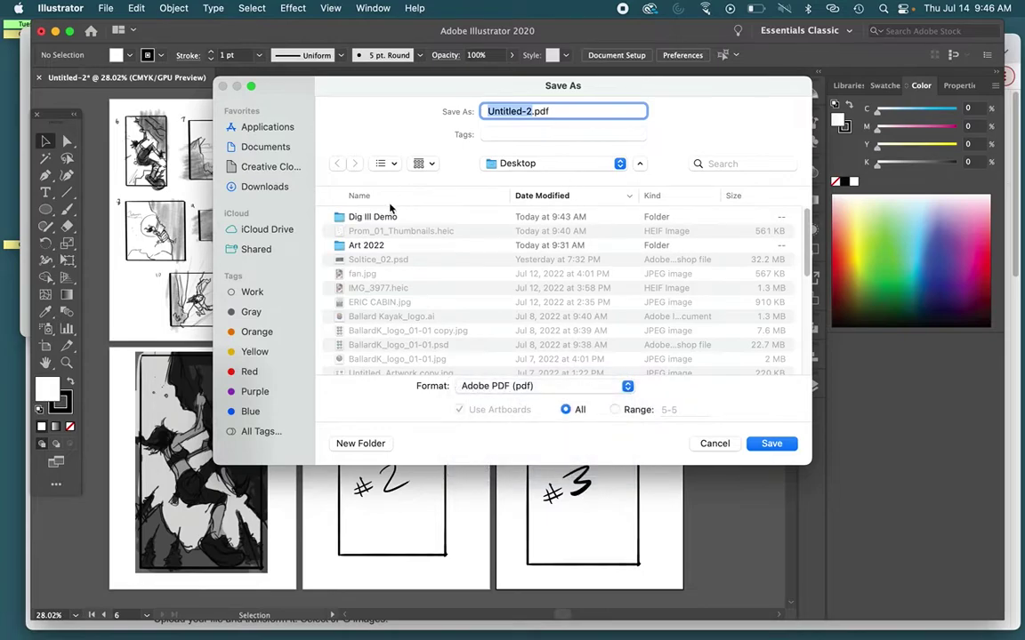
click(374, 220)
double_click(374, 220)
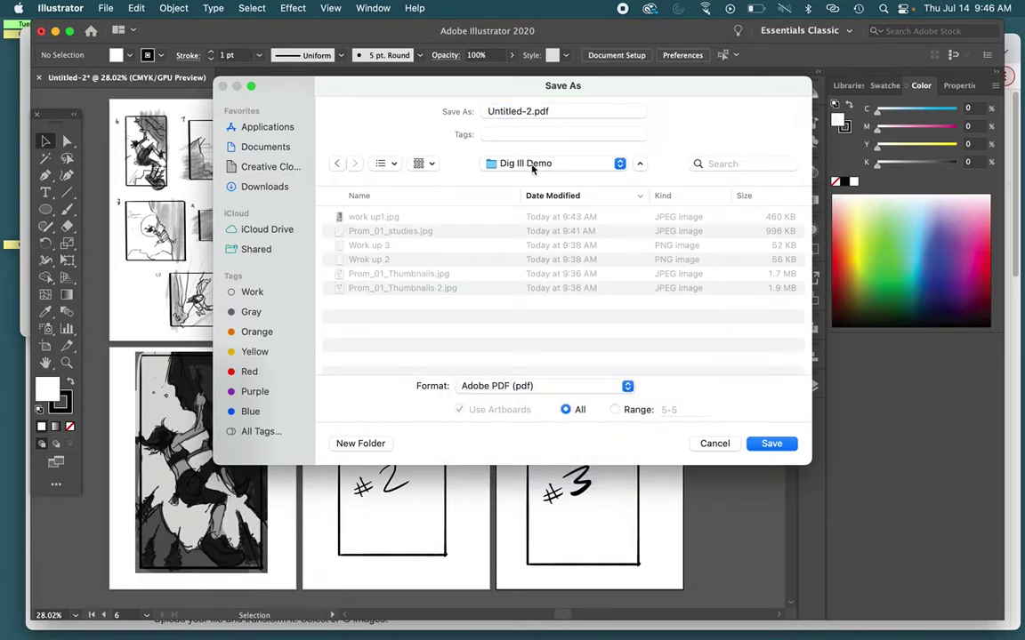
Name the PDF with the author's surname followed by _proj01 and proceed to the PDF settings
click(529, 111)
text(Steers_)
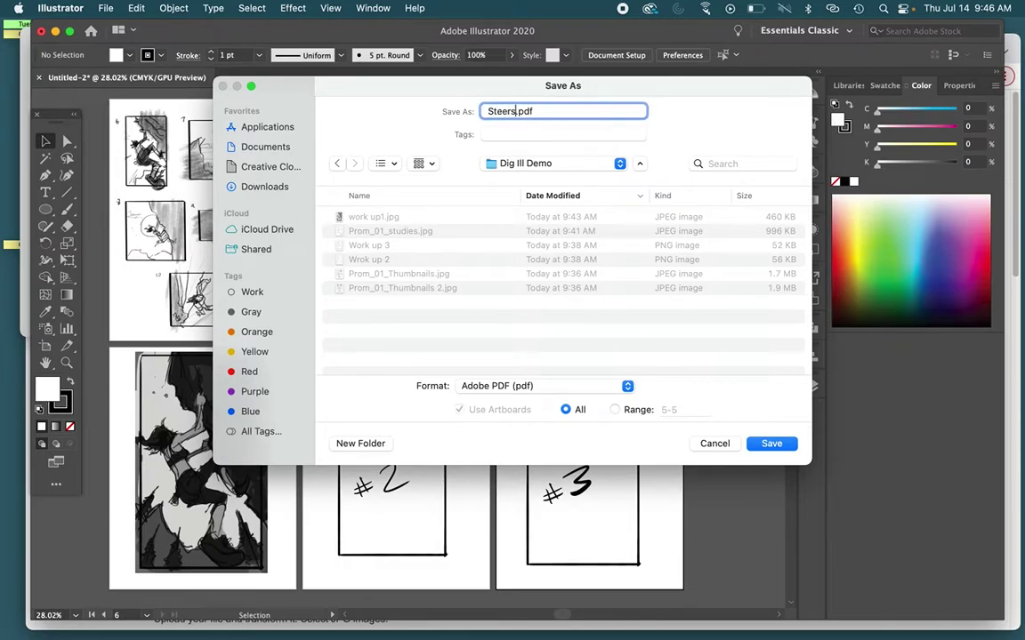
text(proj01)
click(770, 443)
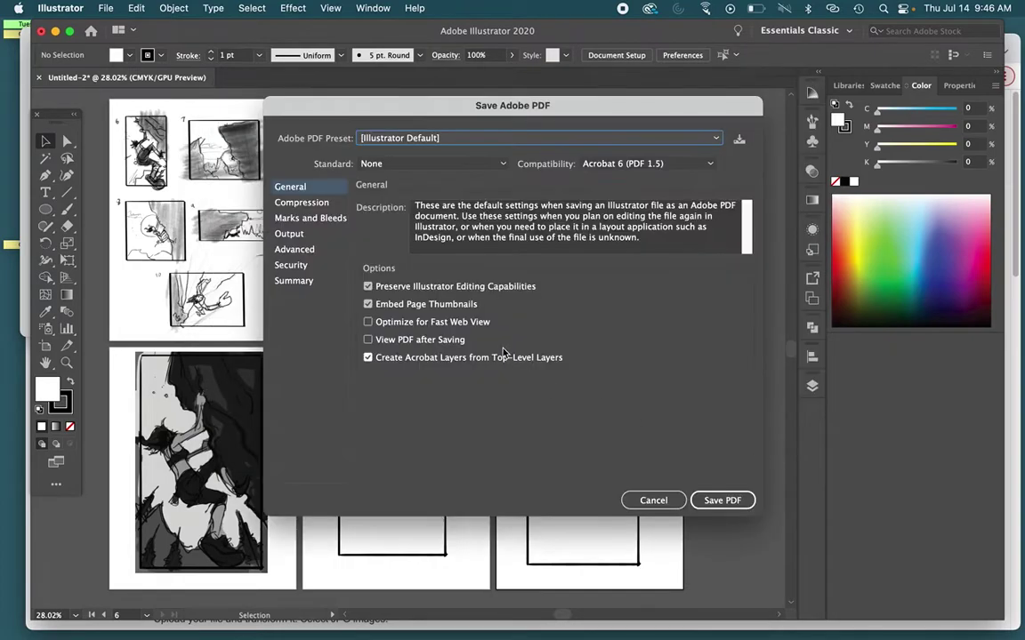
Save the PDF without Illustrator editing capabilities, using Average Downsampling to 150 ppi for color and grayscale images and 300 ppi for monochrome images
click(381, 287)
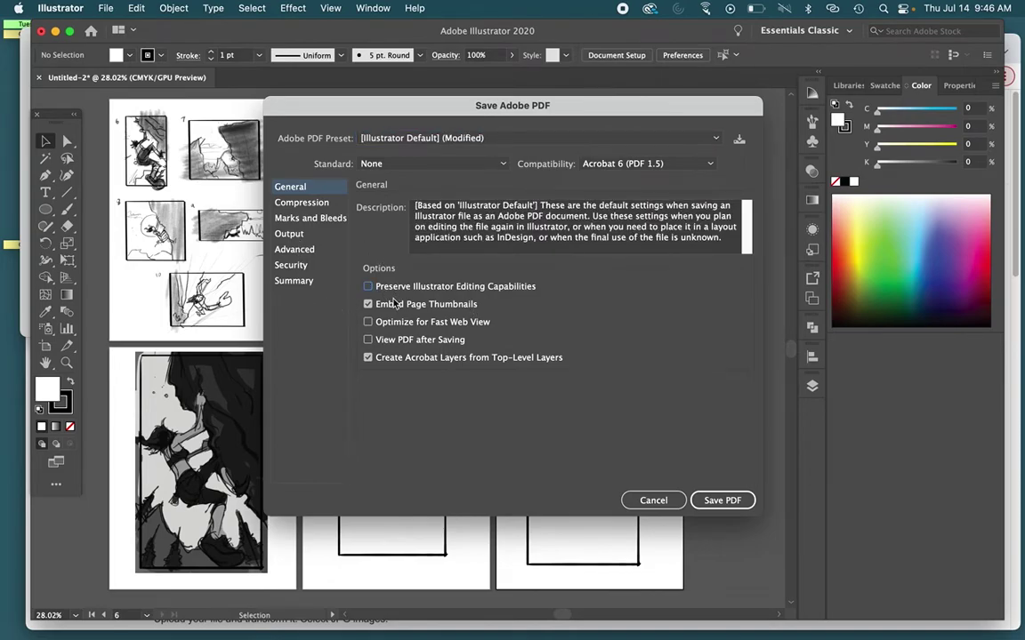
click(302, 202)
click(383, 226)
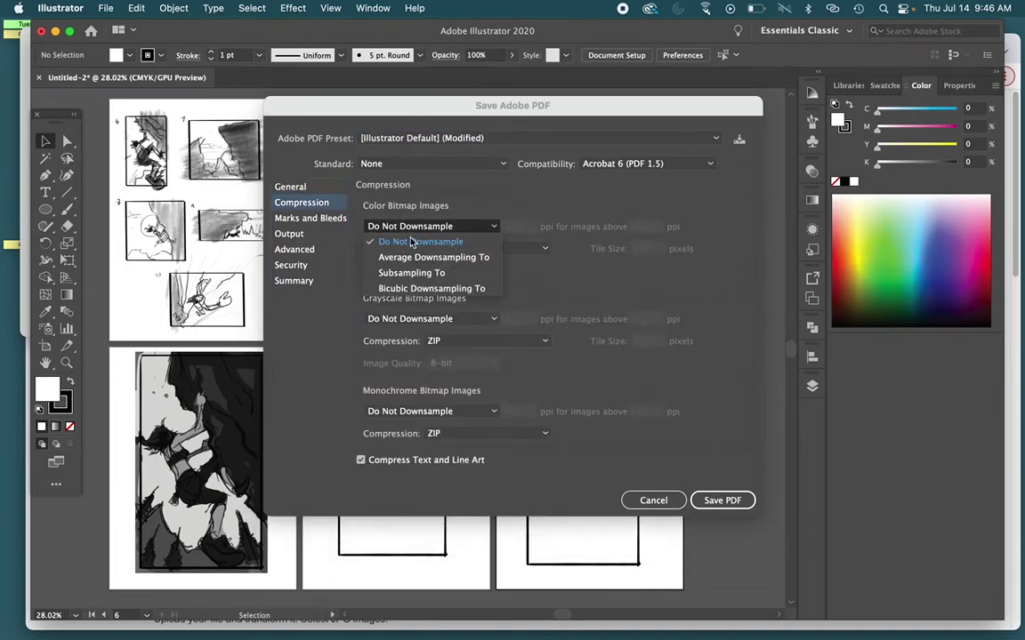
click(416, 257)
click(418, 318)
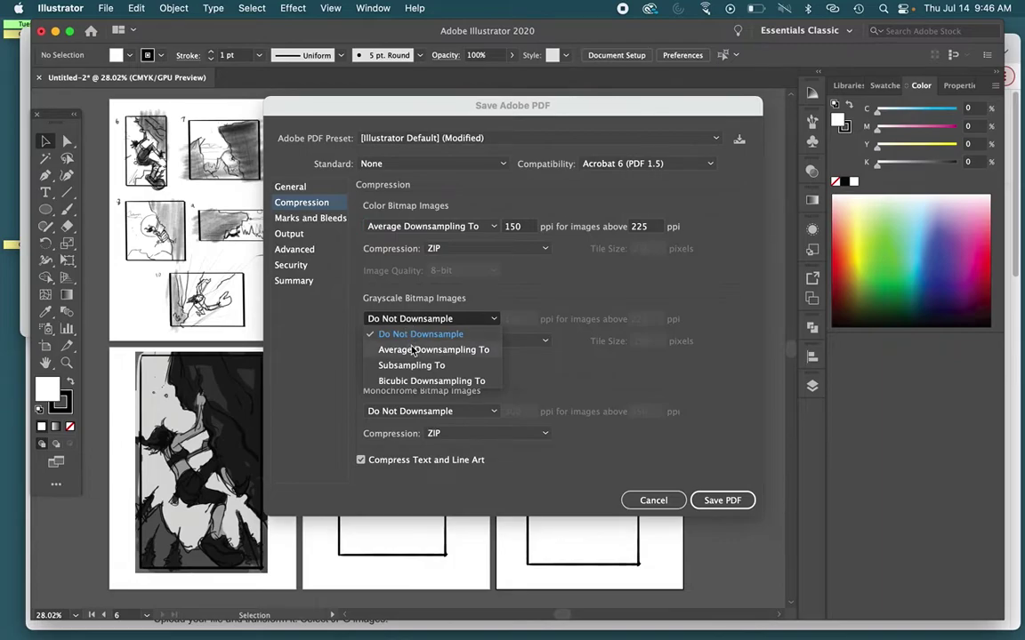
click(409, 350)
click(412, 411)
click(405, 441)
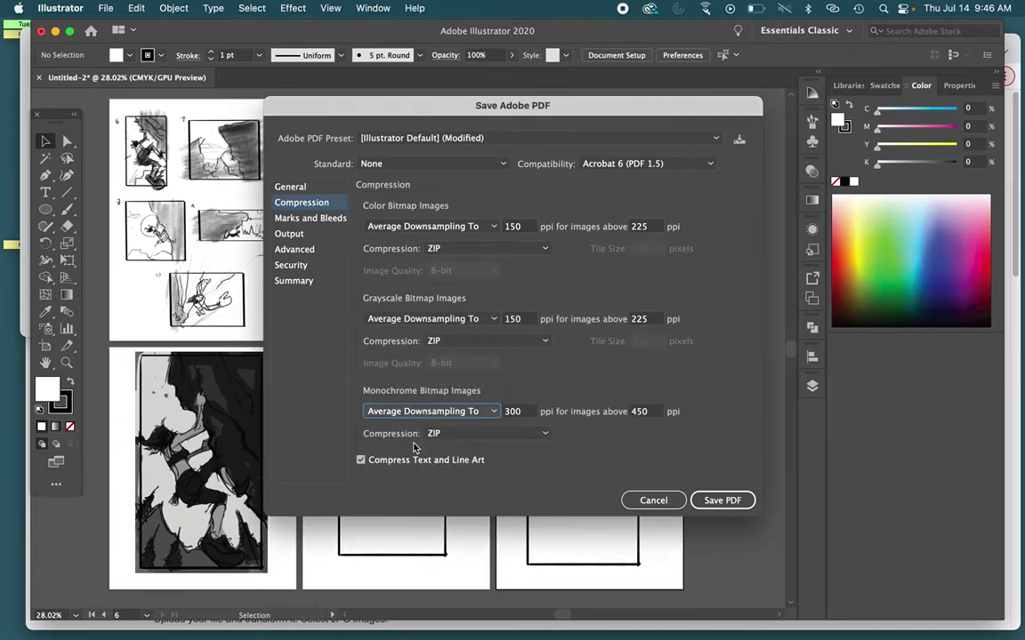
click(722, 507)
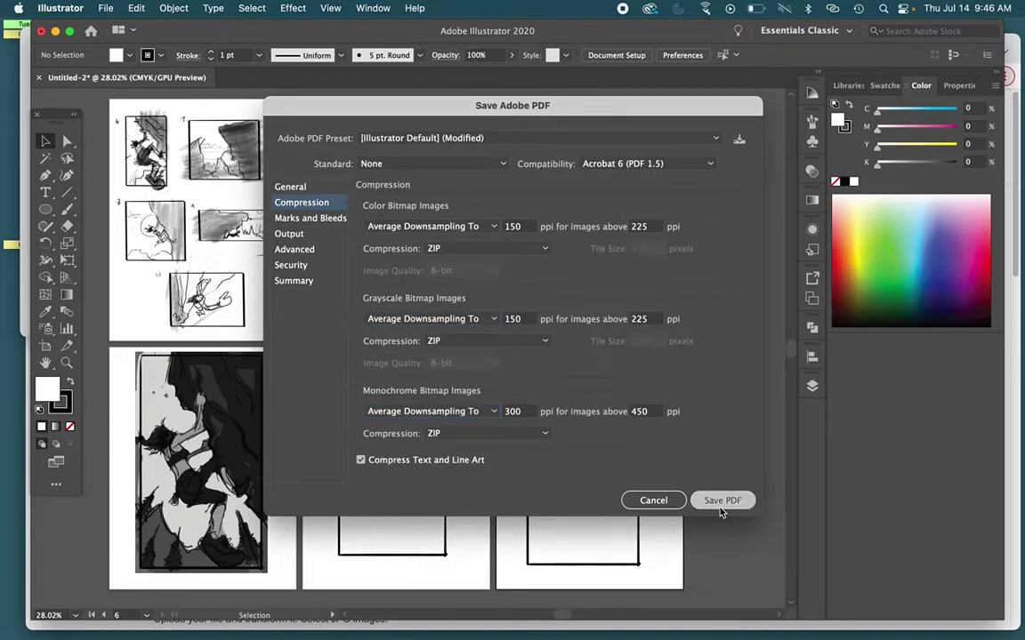
click(651, 338)
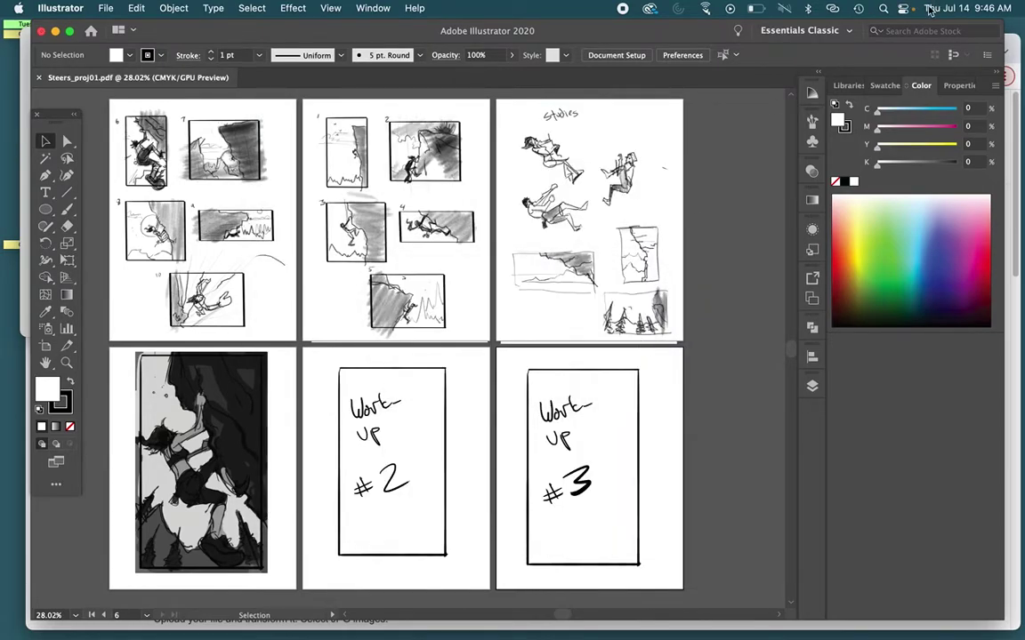
Minimize the document window and open the saved project PDF from the Dig Ill Demo folder in Preview
click(54, 30)
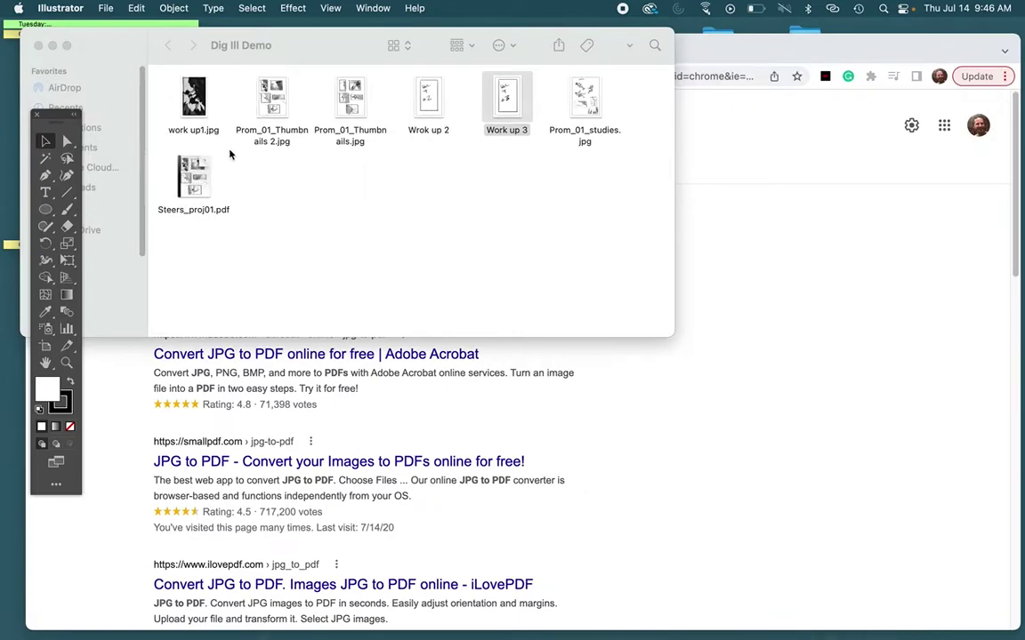
double_click(197, 178)
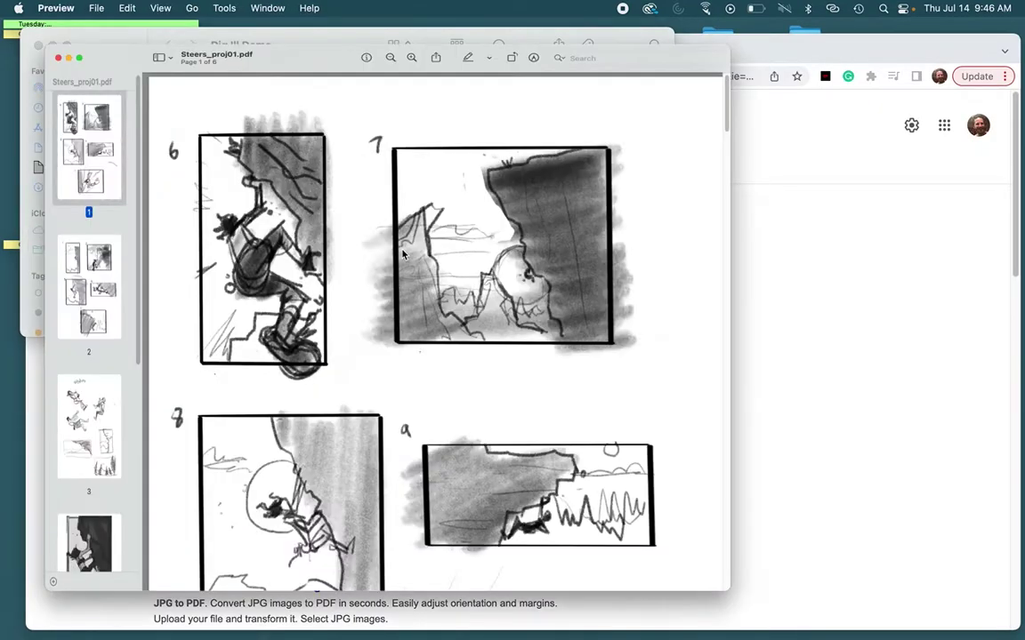
Look through the pages of the saved project PDF in Preview and close it
scroll(403, 255, down, 2)
scroll(402, 255, down, 15)
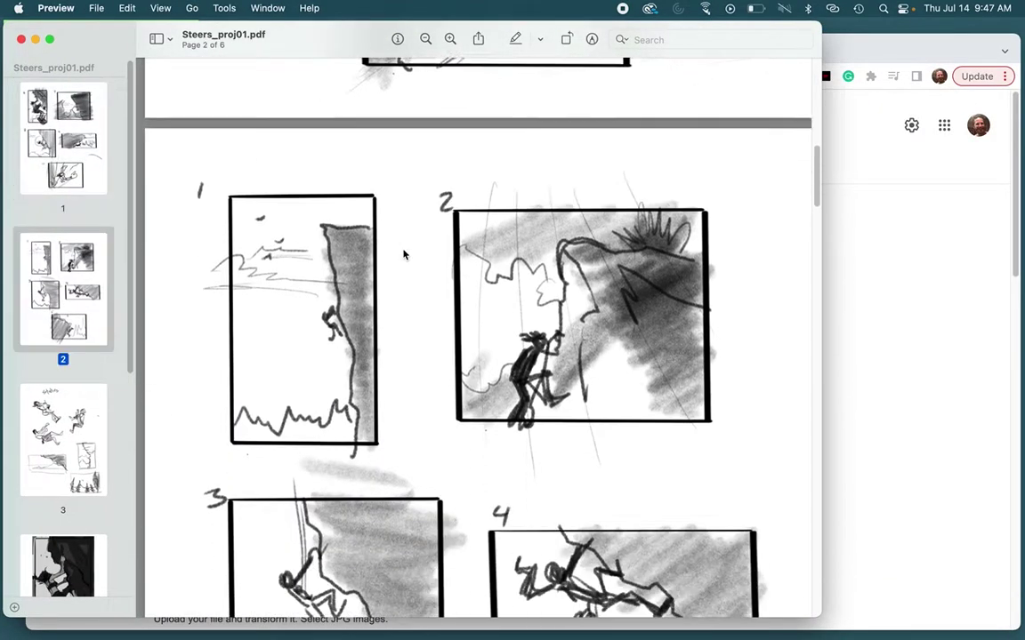
scroll(403, 256, down, 15)
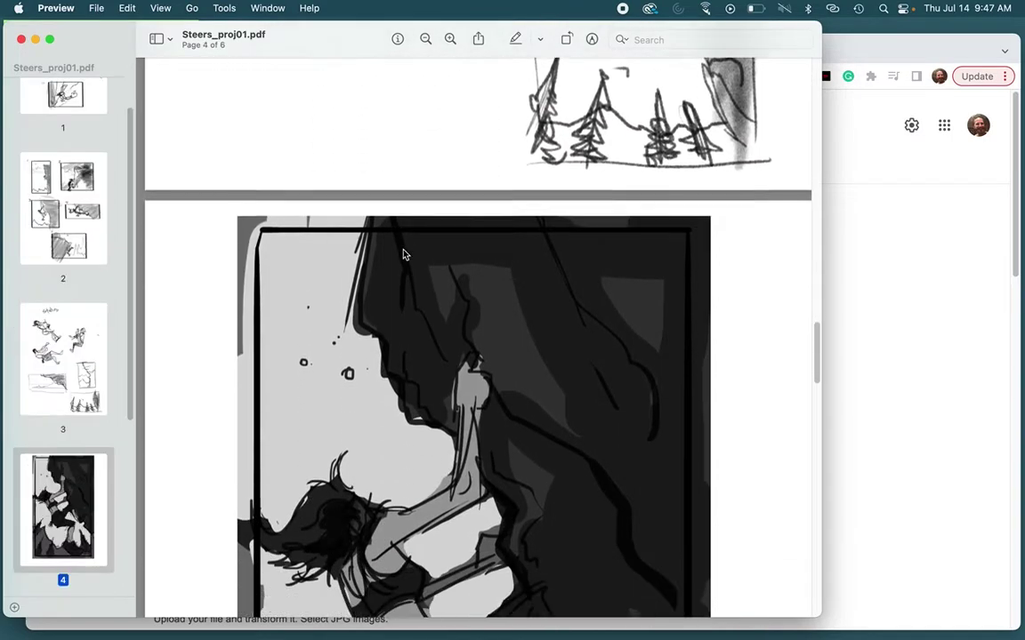
scroll(403, 255, down, 15)
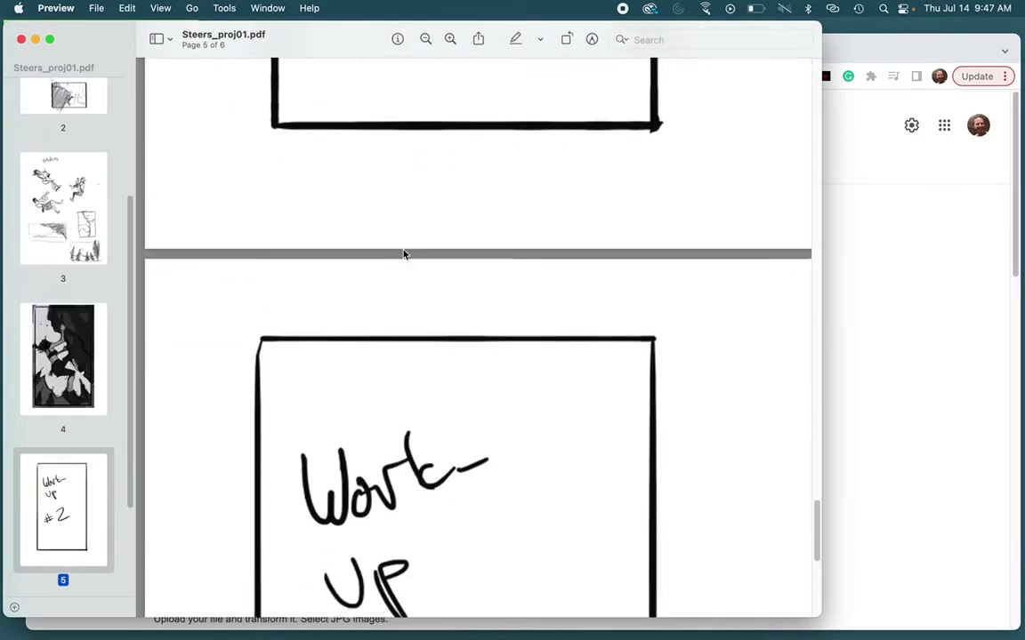
scroll(403, 255, up, 15)
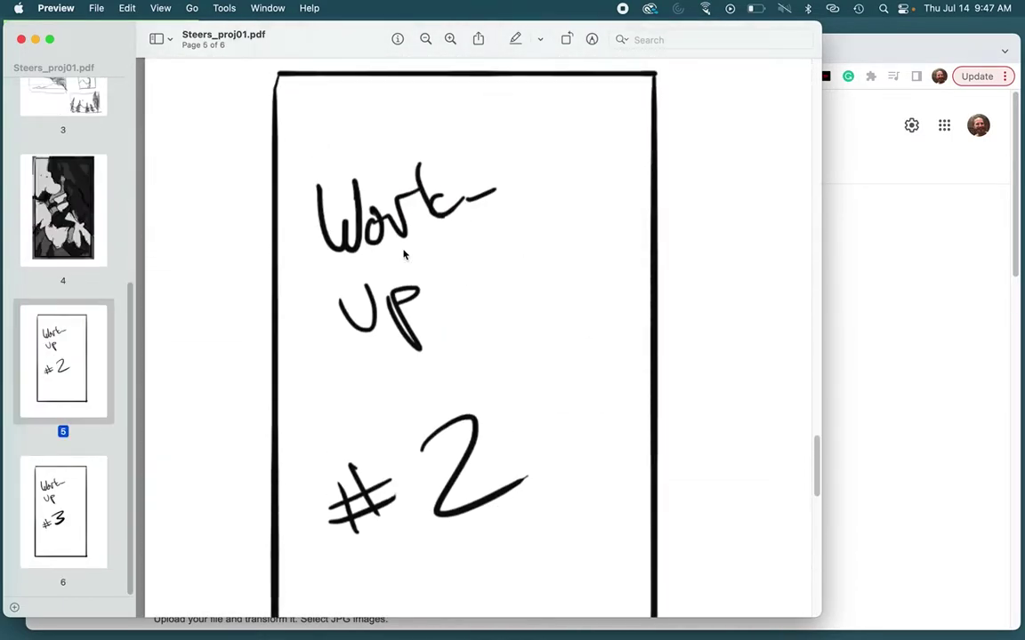
scroll(403, 255, up, 5)
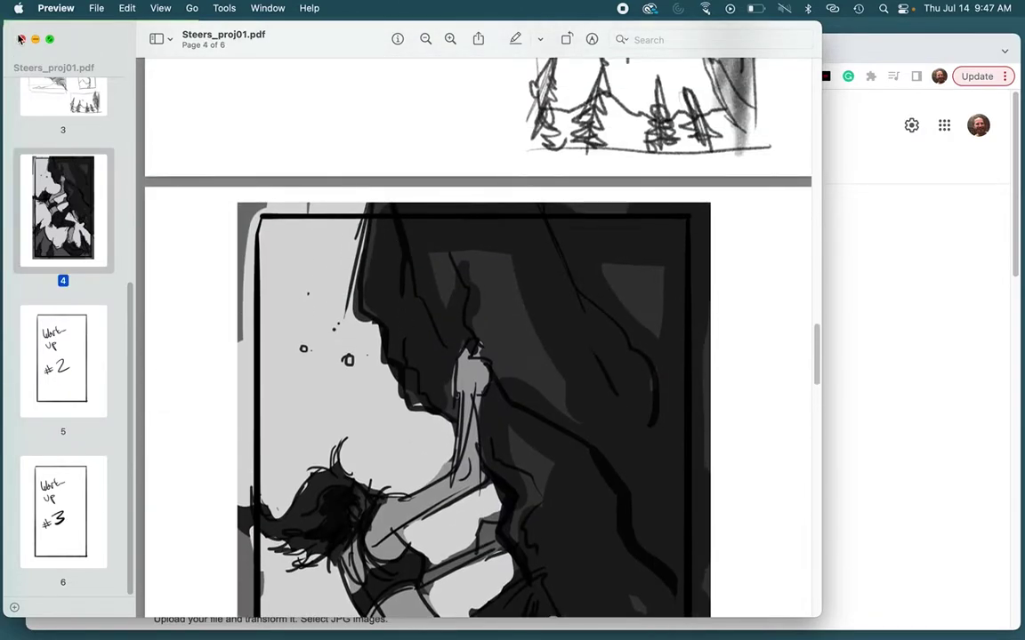
click(22, 39)
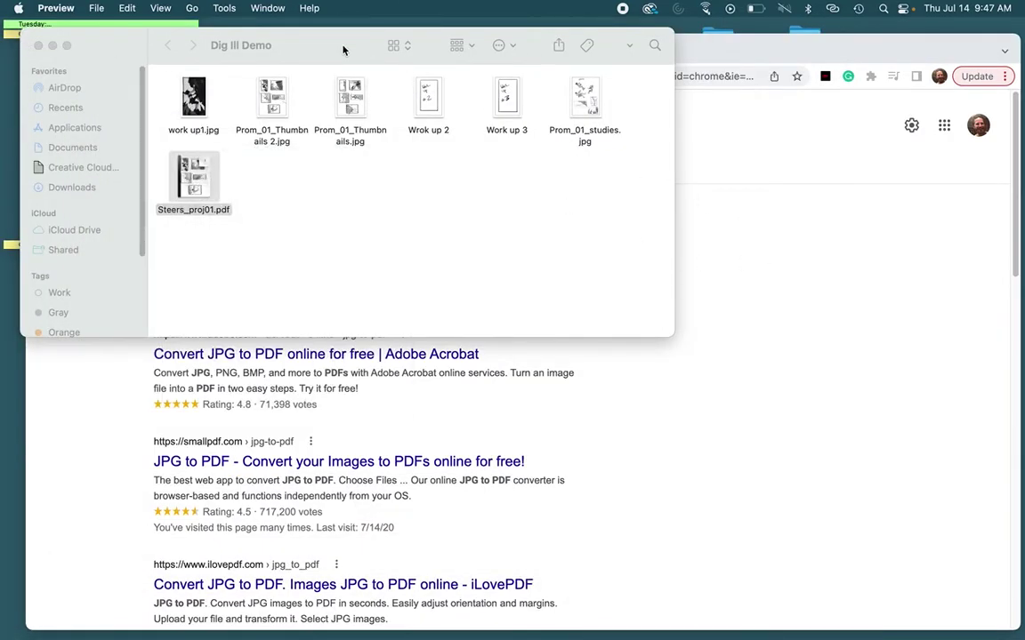
Move the Dig Ill Demo folder window aside and open the jpg2pdf.com converter from the Google results in Chrome
drag(343, 50, 668, 49)
click(92, 300)
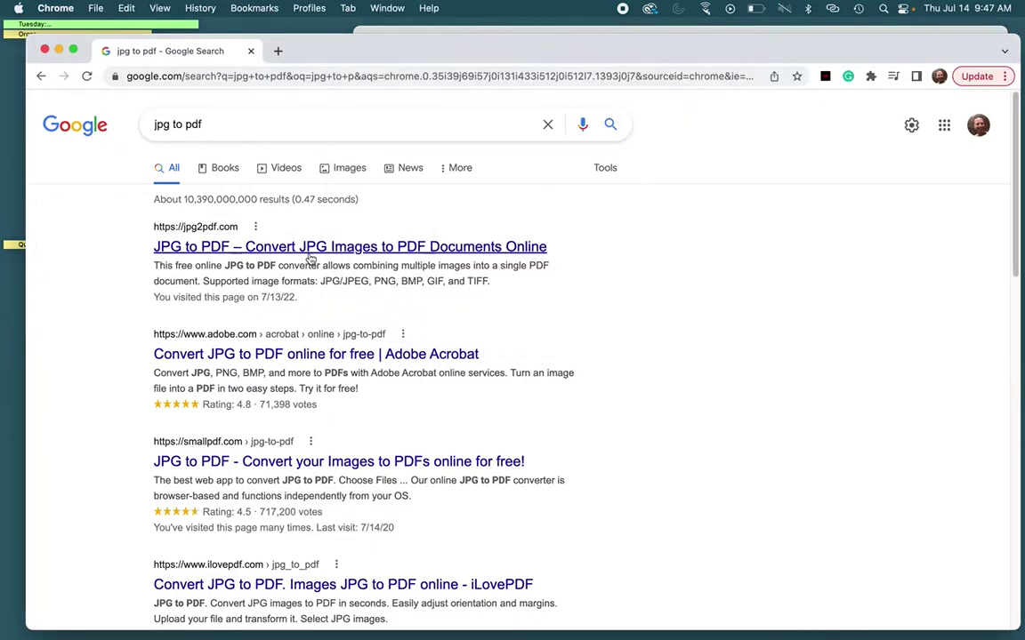
click(311, 252)
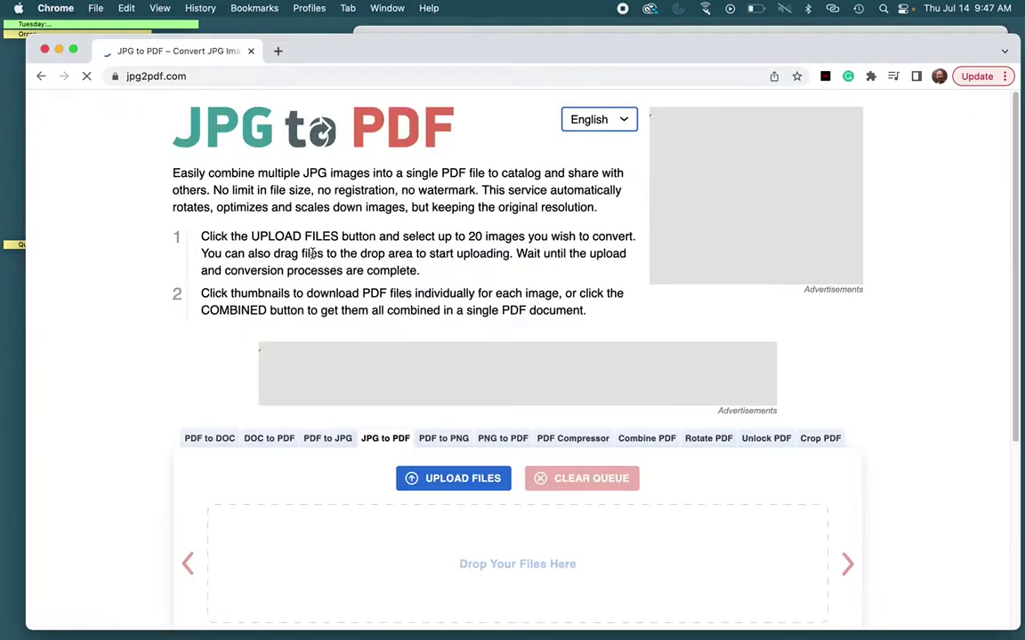
scroll(312, 254, down, 2)
Upload the six thumbnail, study and work-up images from the Dig Ill Demo folder to the JPG to PDF converter
key(ctrl+Up)
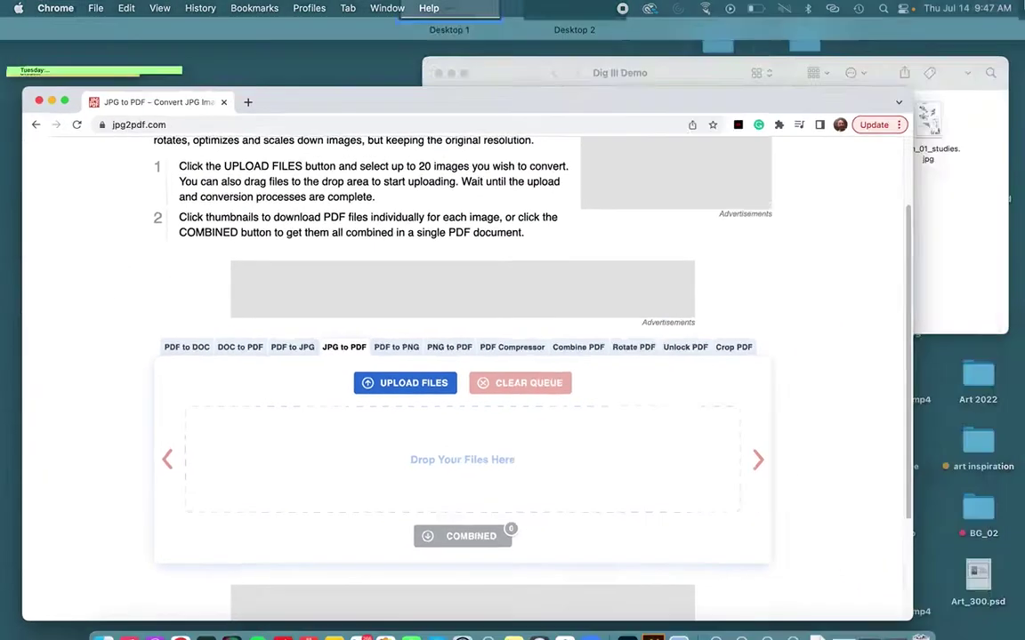
click(755, 247)
click(924, 217)
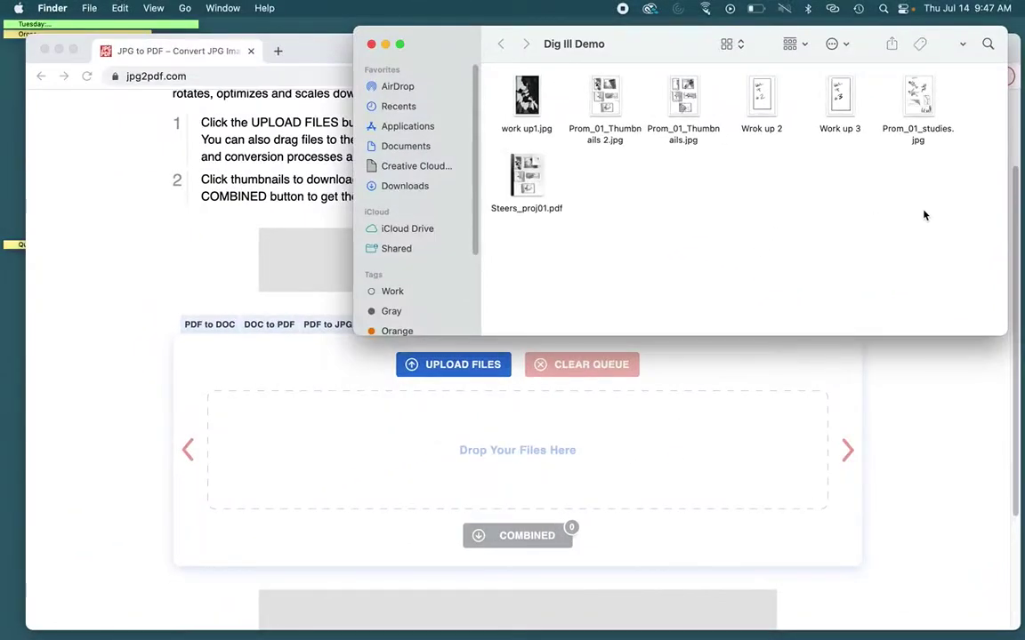
drag(975, 106, 391, 479)
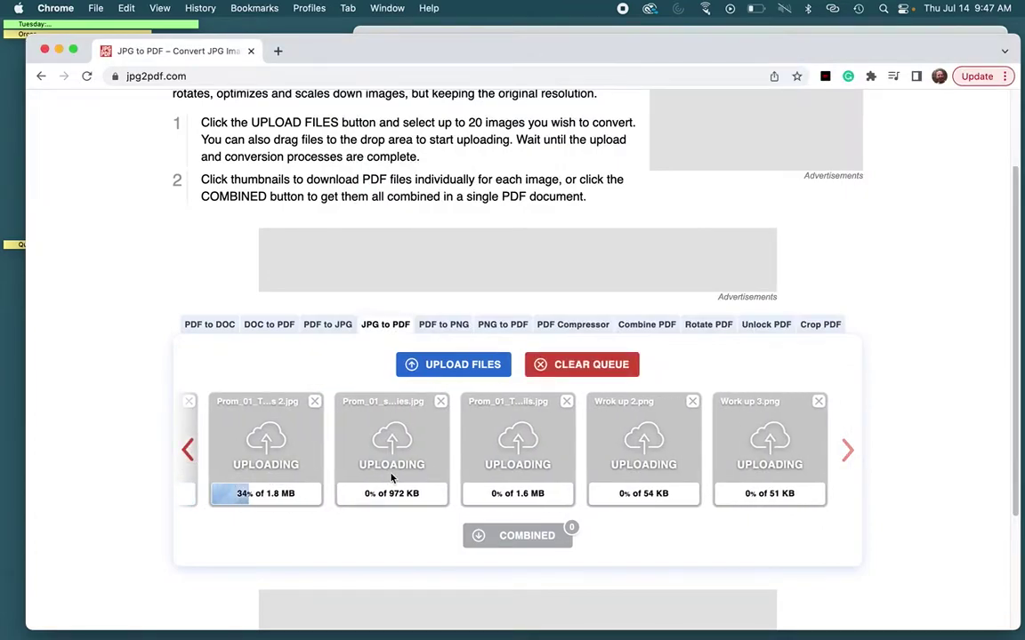
Search Google for "jpg to pdf" in a new browser tab and return to the converter page
click(278, 51)
text(jpg)
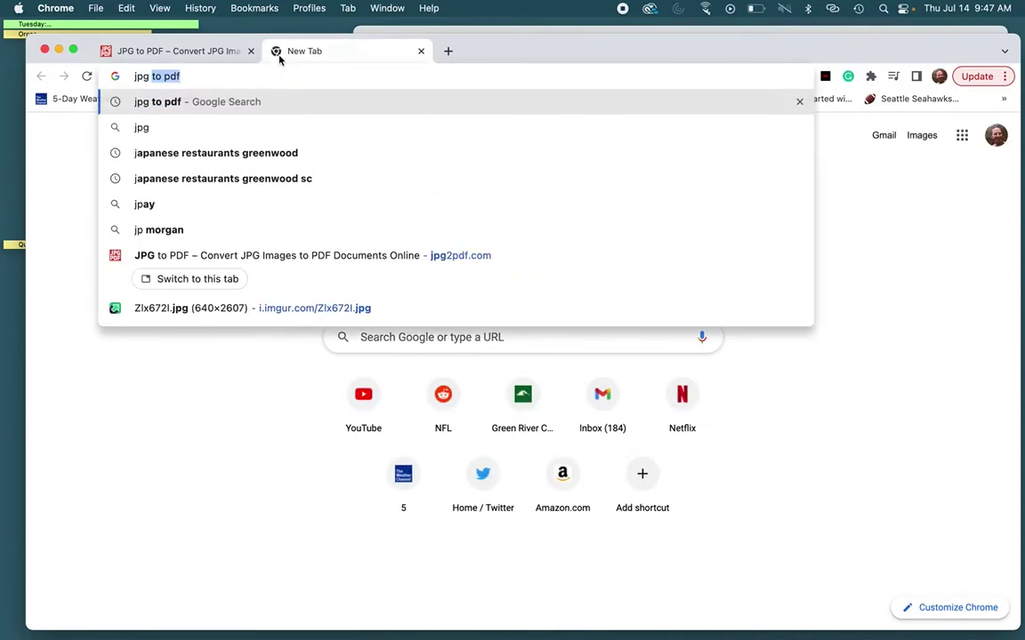
key(Return)
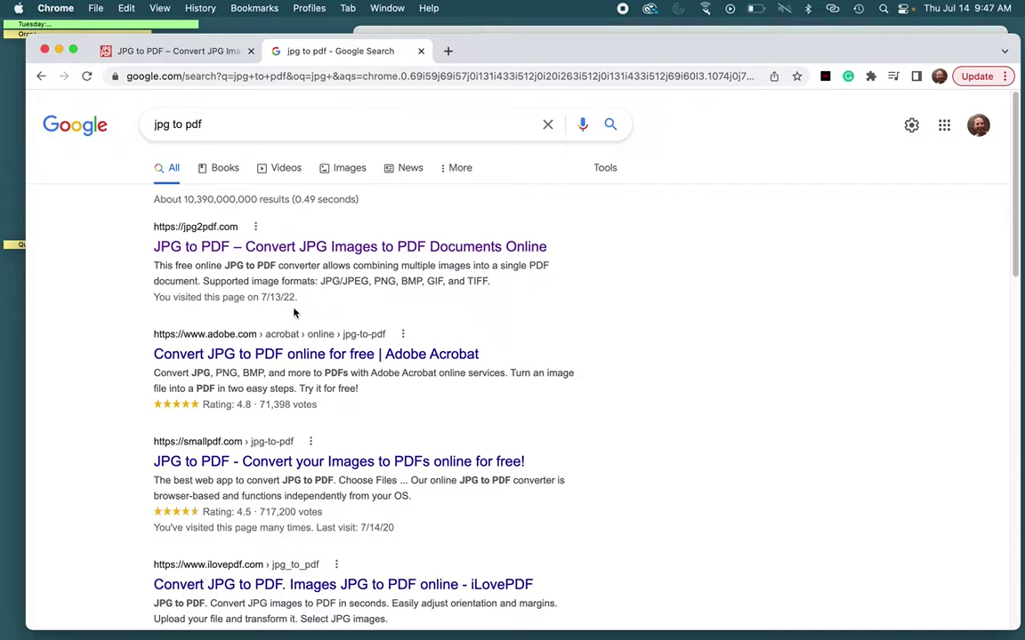
click(195, 43)
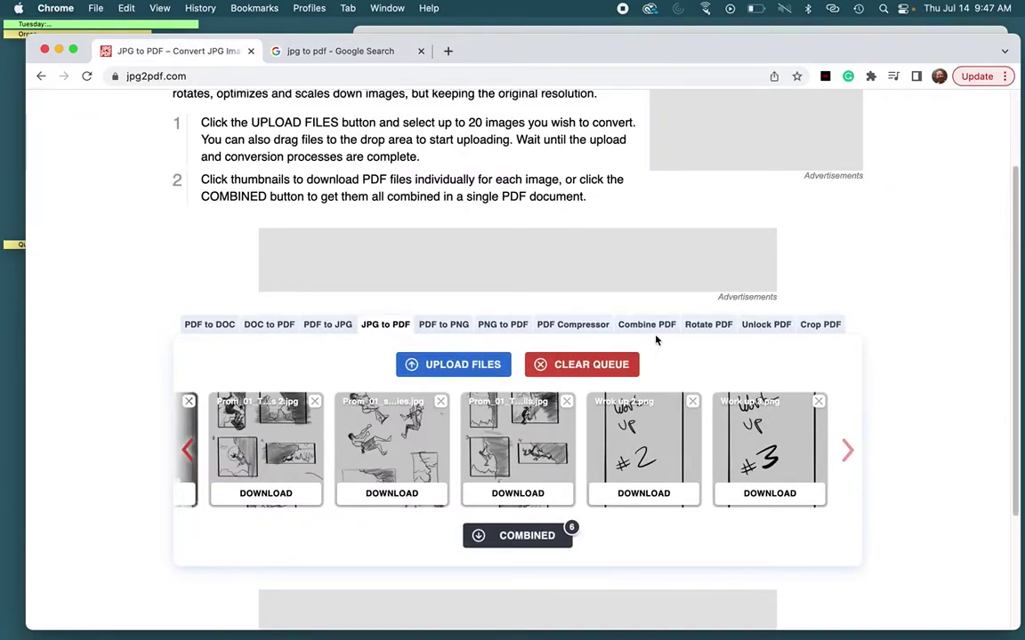
Download the converted images combined into a single PDF and open the downloaded file in the browser
scroll(556, 391, down, 4)
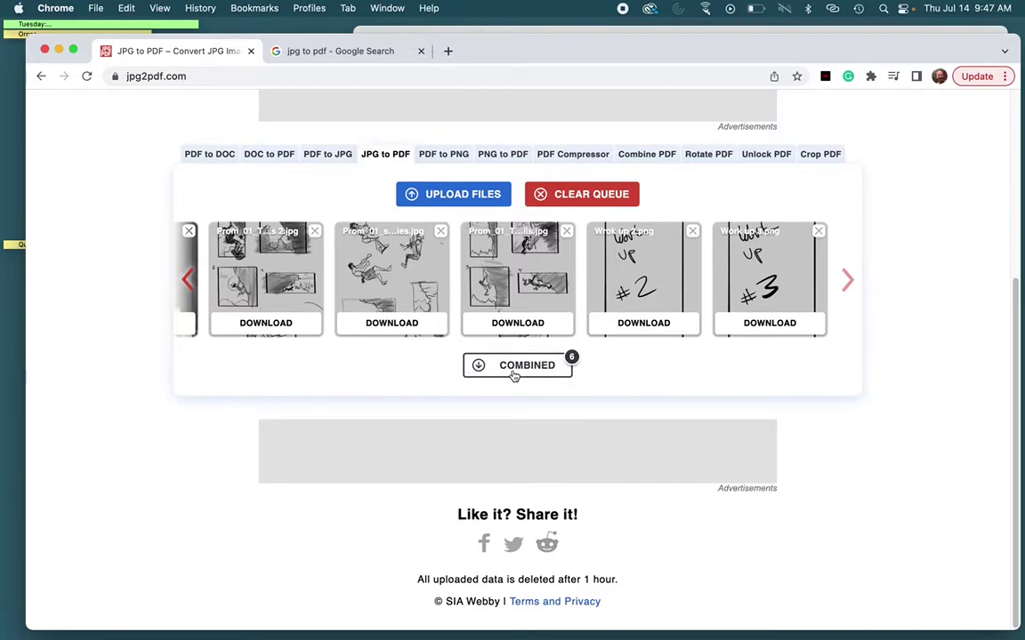
click(513, 375)
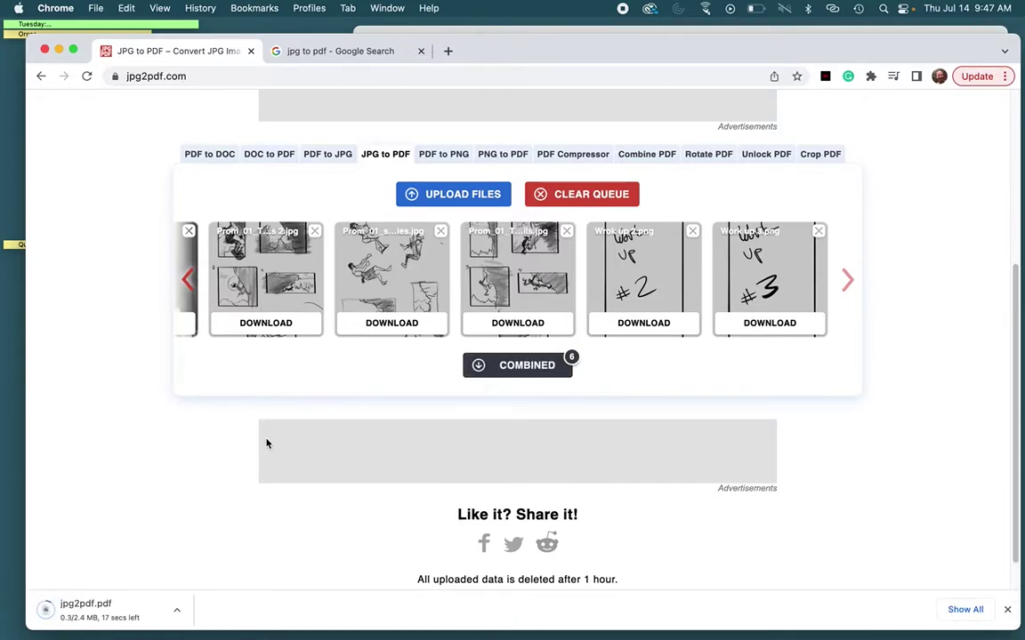
click(131, 606)
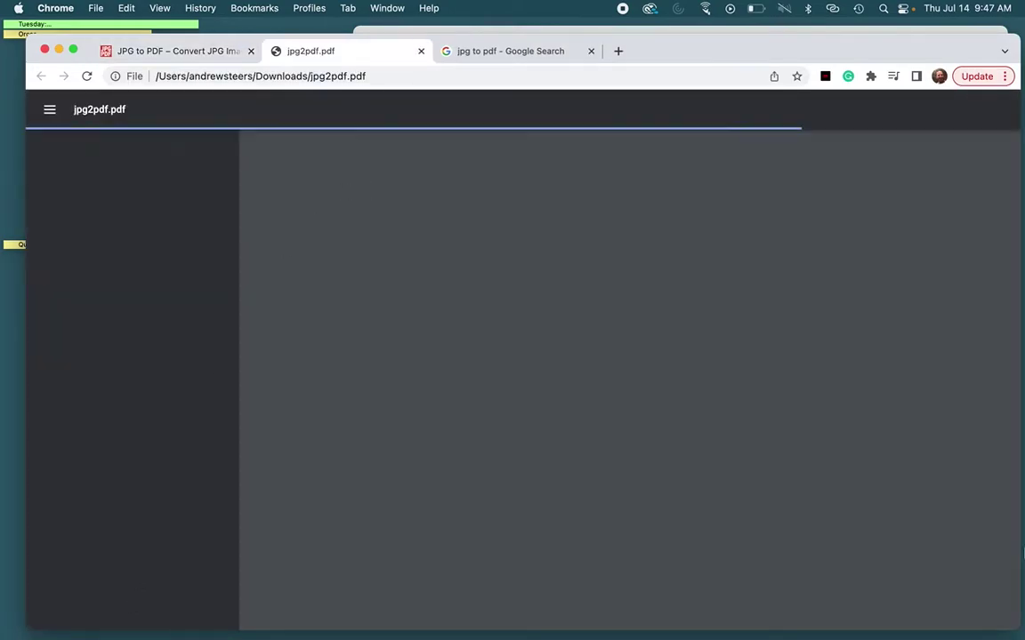
Switch to Finder and open jpg2pdf.pdf from the Downloads folder in Preview
mouse_move(1023, 639)
double_click(892, 444)
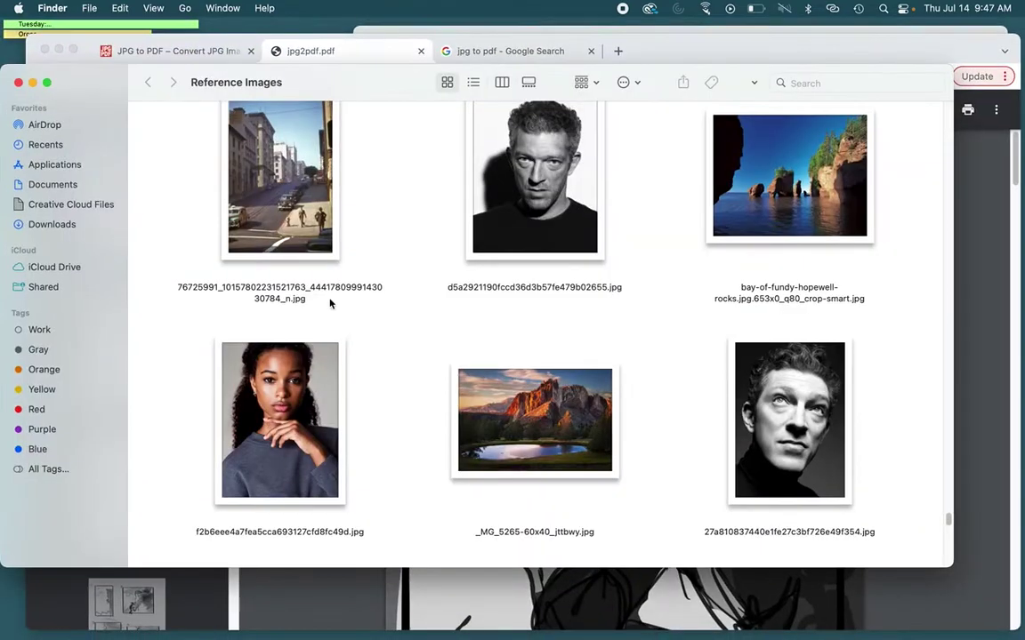
click(46, 225)
double_click(185, 133)
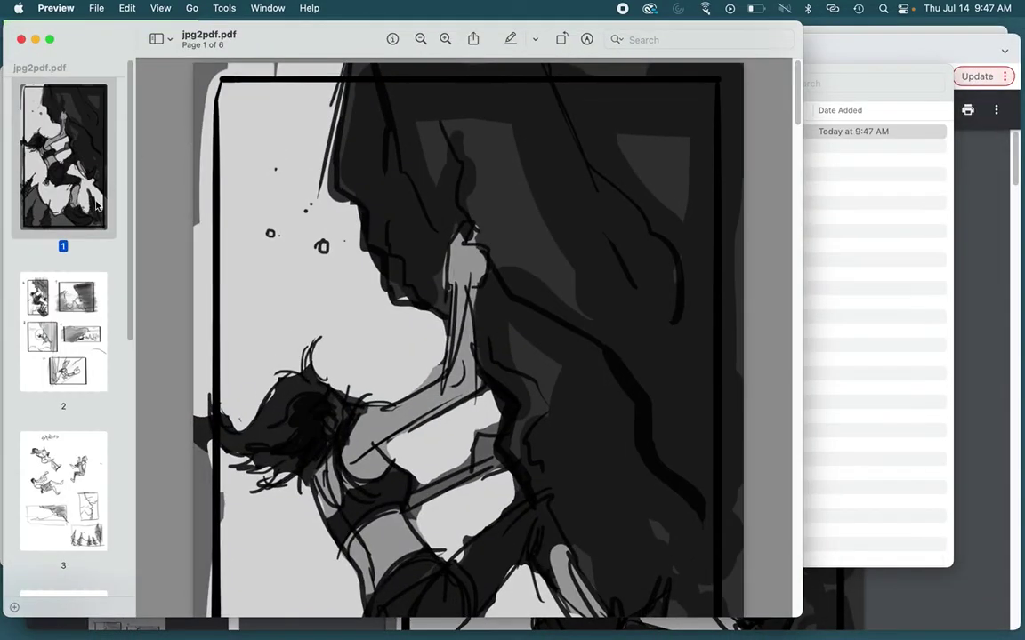
Look through the pages of jpg2pdf.pdf to check the page order and close the file
scroll(69, 275, down, 5)
click(71, 277)
click(71, 400)
click(71, 515)
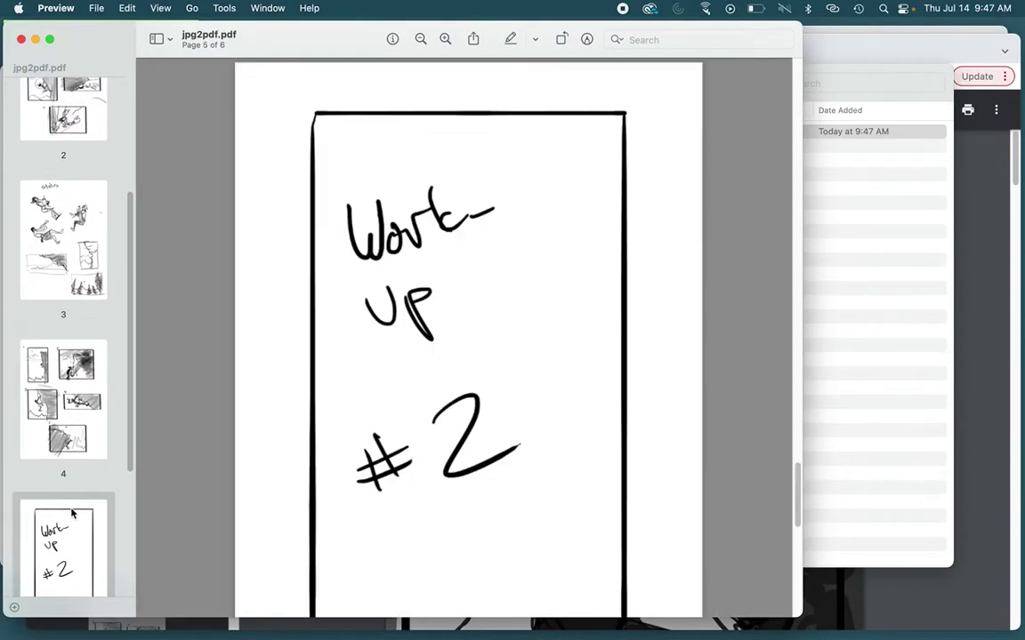
click(72, 512)
scroll(72, 511, up, 5)
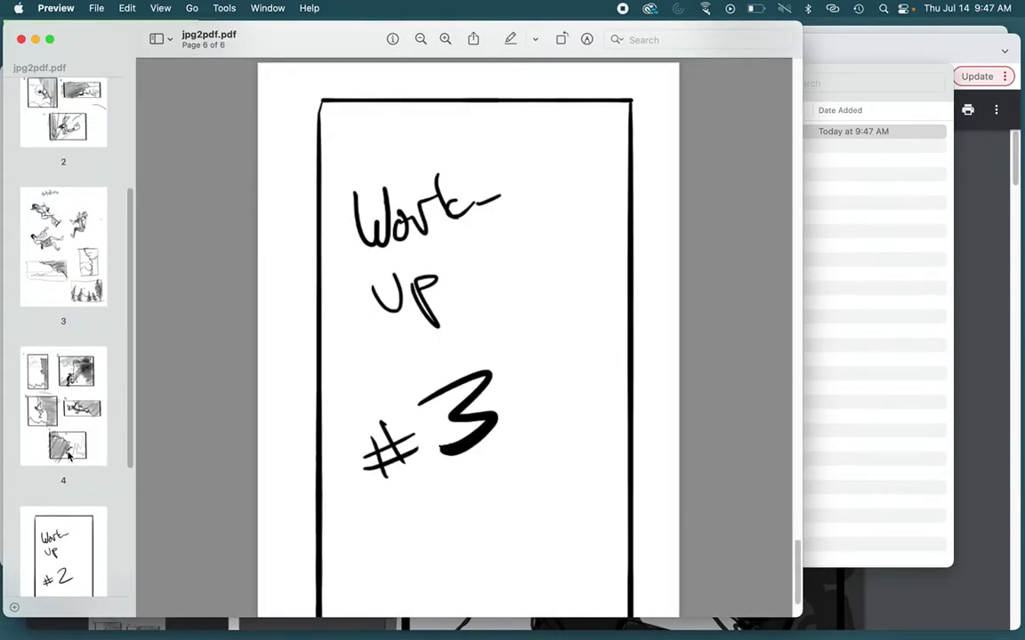
click(64, 412)
click(64, 283)
click(64, 130)
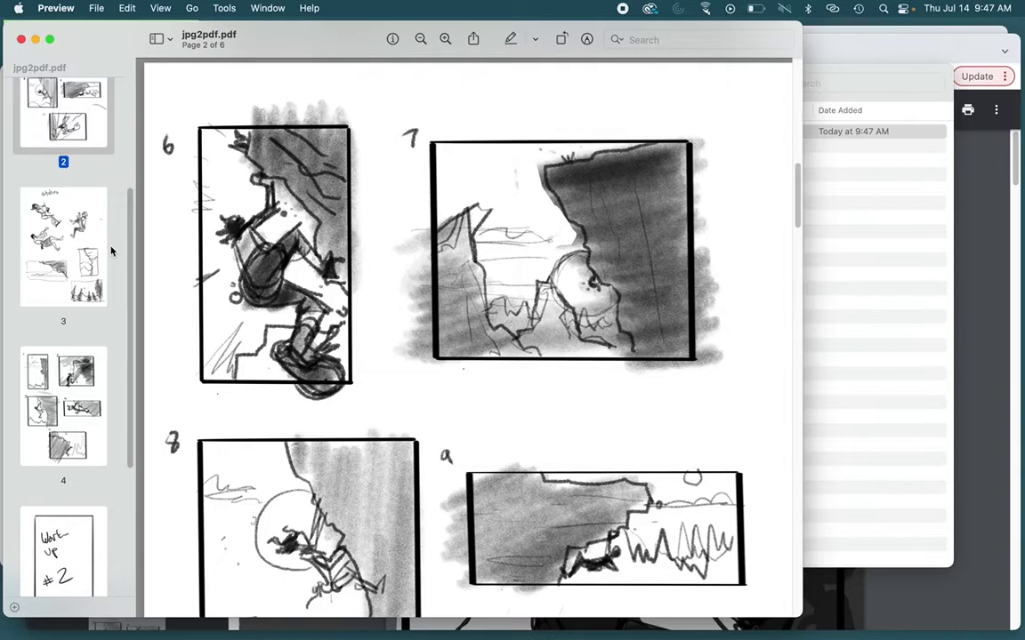
scroll(111, 252, up, 5)
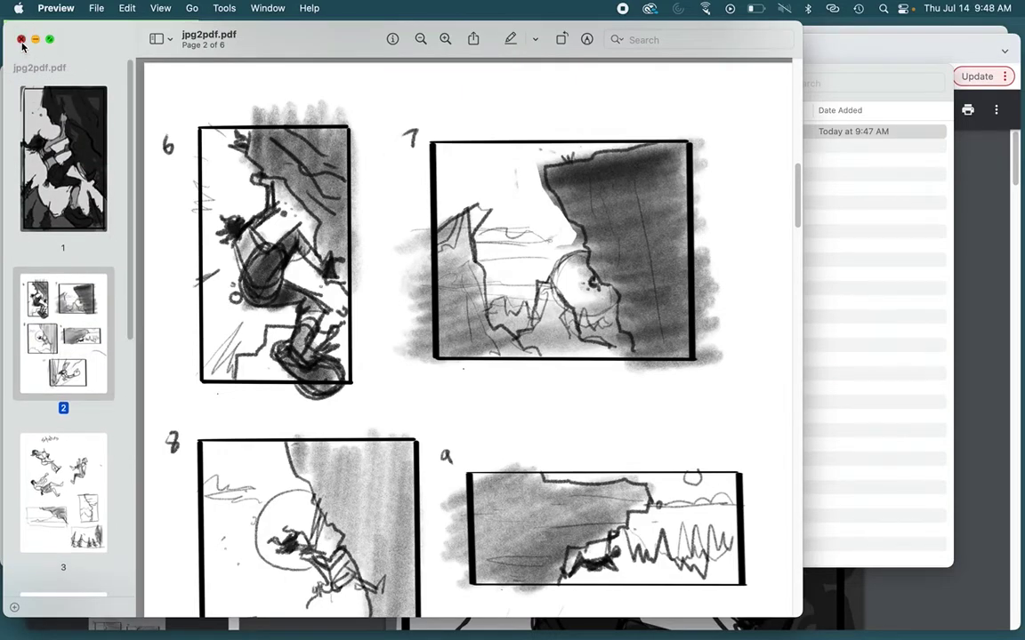
click(21, 39)
Rename jpg2pdf.pdf in the Downloads folder to the author's surname followed by _proj 01
click(165, 131)
click(165, 132)
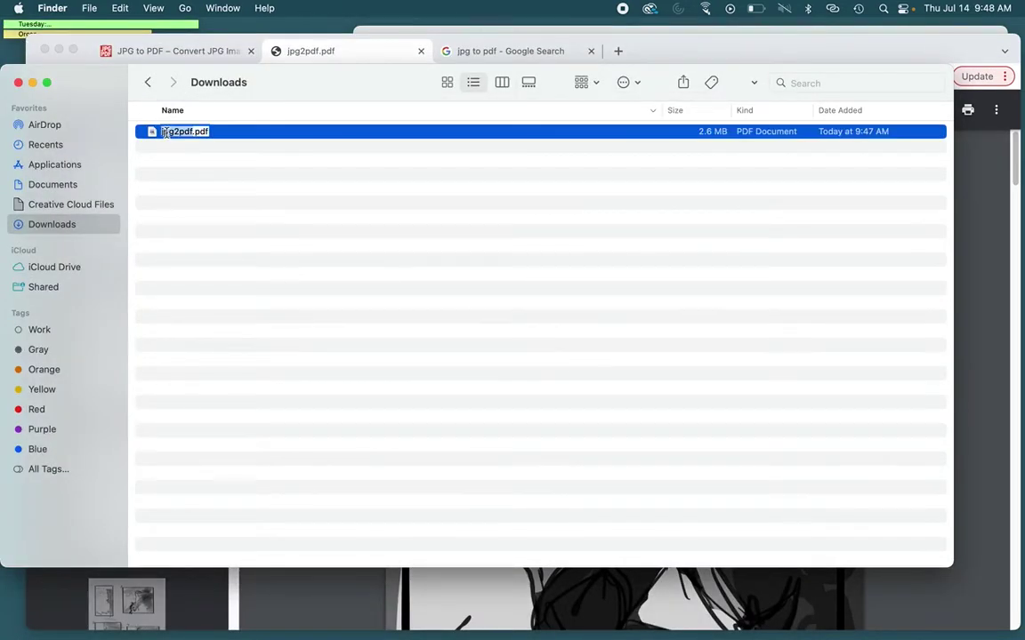
text(Steers_p)
text(roj 01)
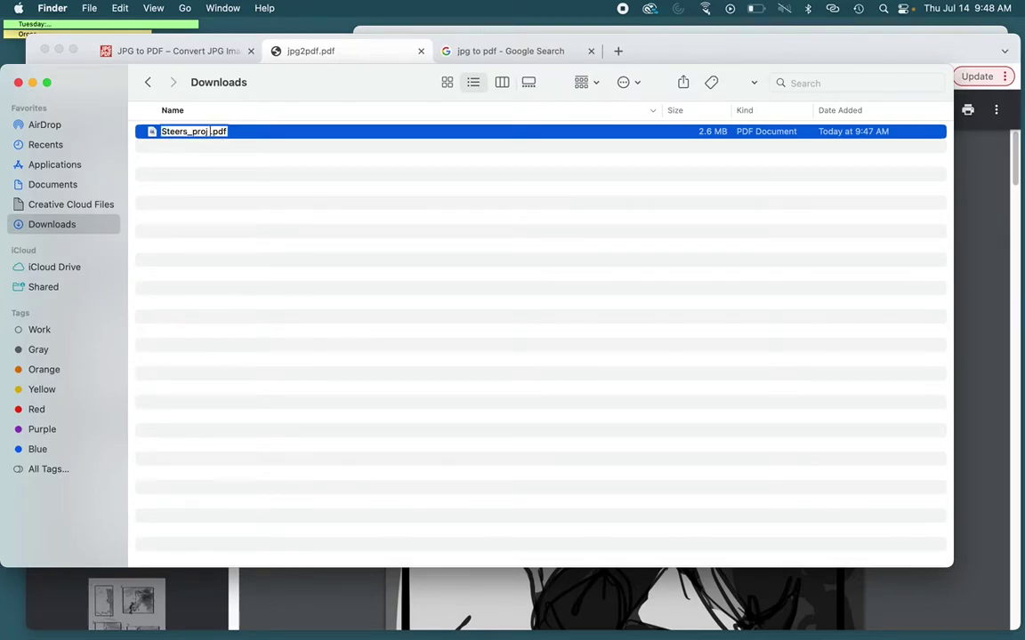
key(Return)
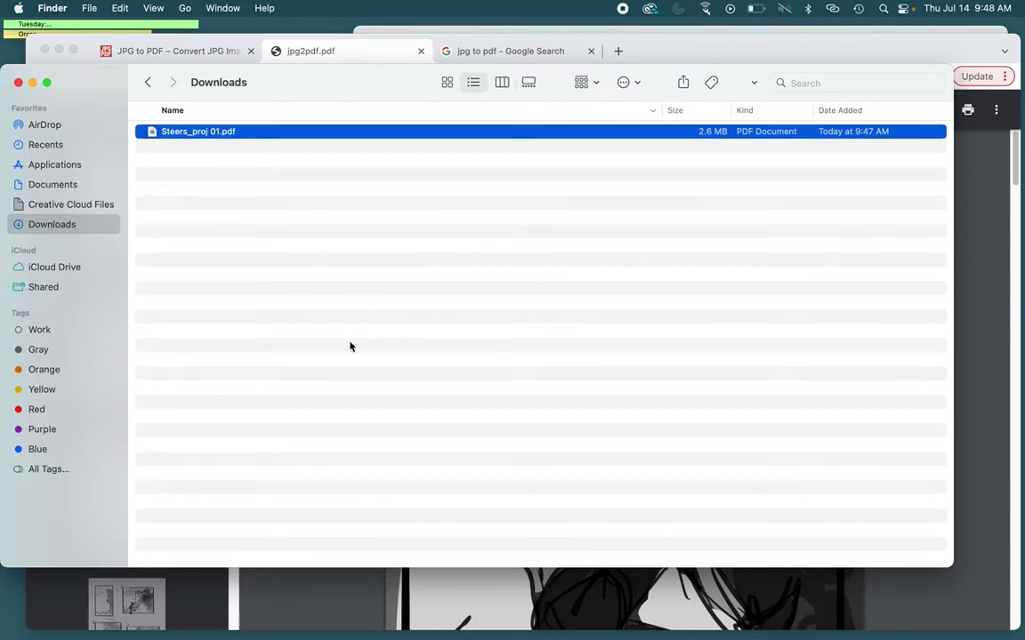
Open the renamed PDF from Downloads in Preview to check it and close it again
double_click(201, 133)
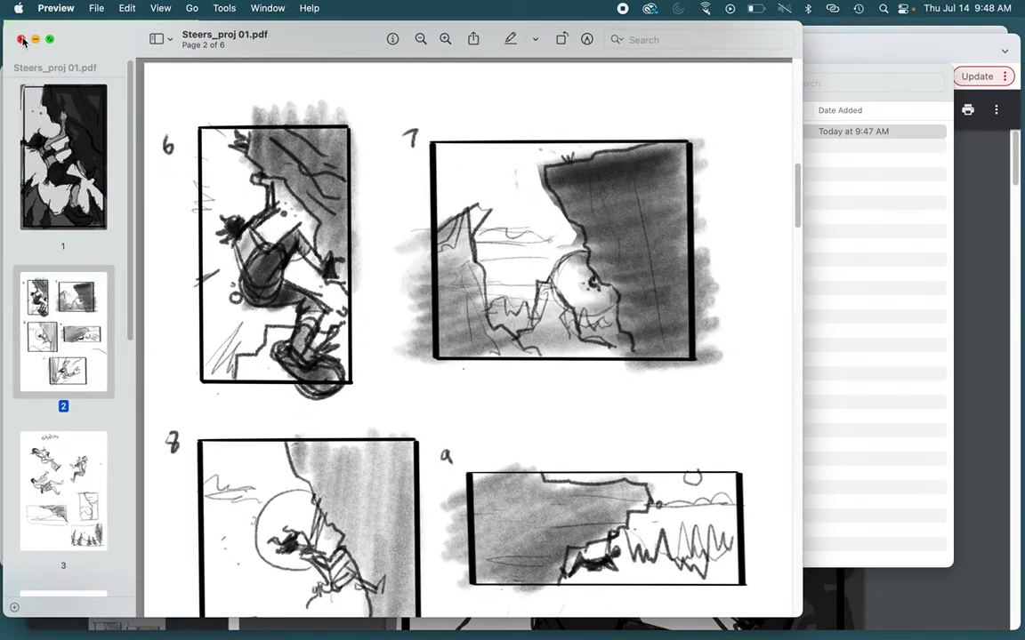
click(22, 39)
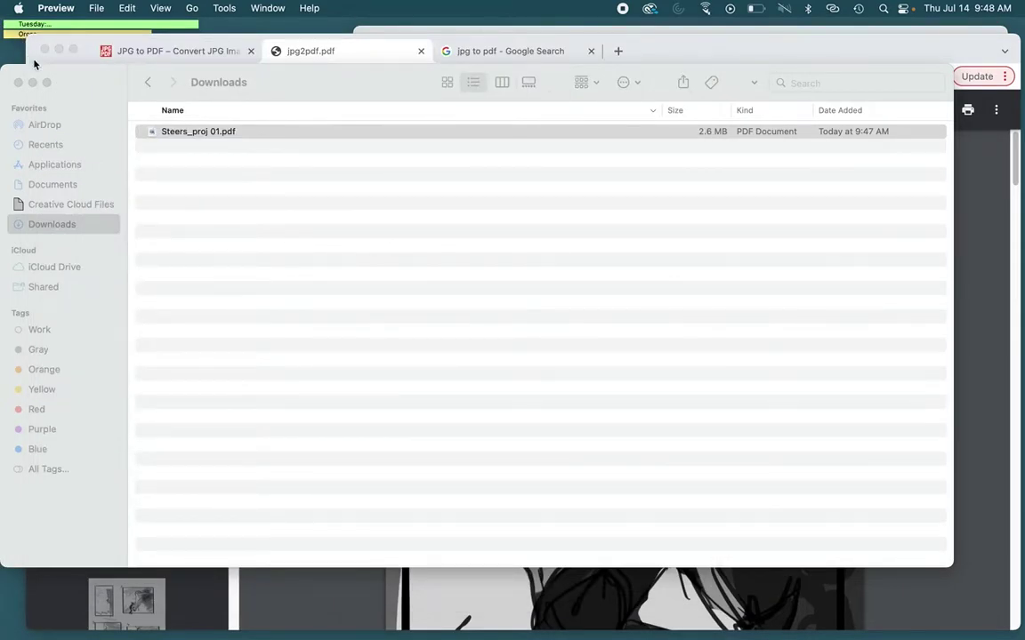
click(67, 82)
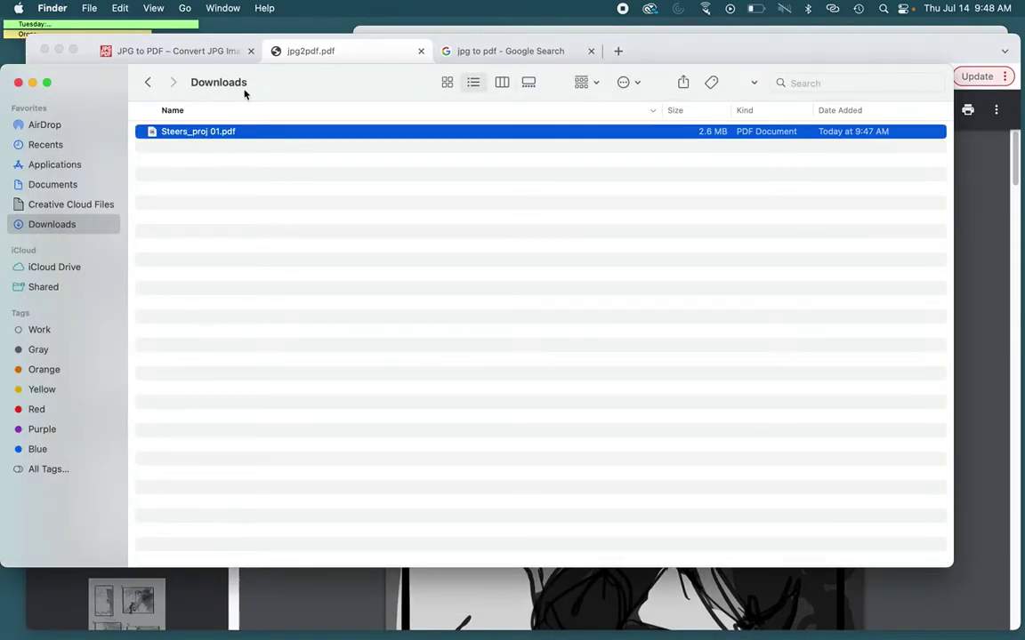
Bring the Dig Ill Demo folder forward and examine its thumbnail, study and work-up images in Quick Look, starting from work up1.jpg
key(ctrl+Up)
click(859, 529)
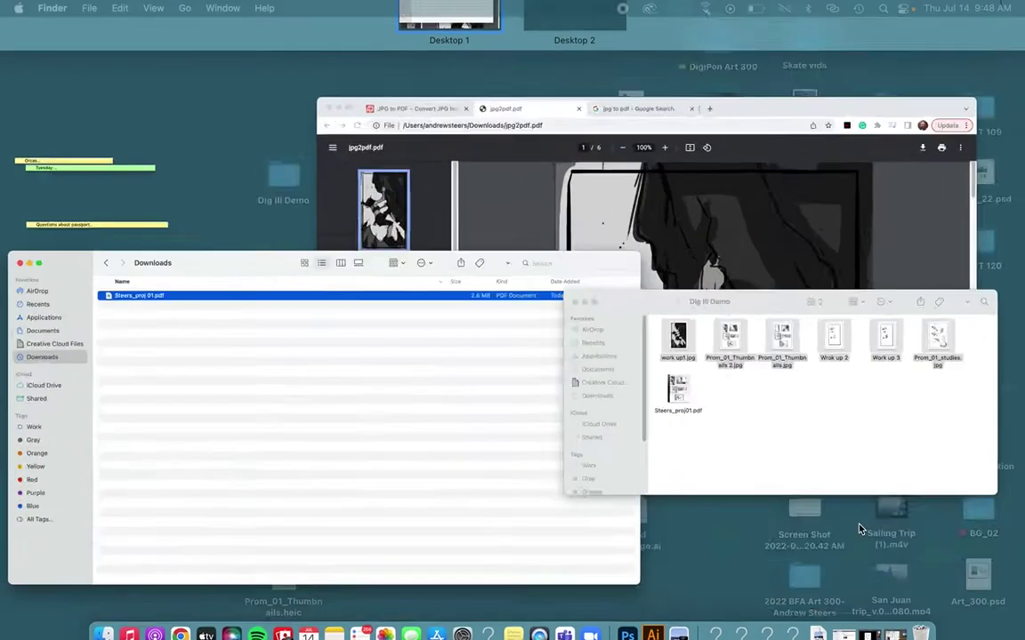
click(652, 224)
click(527, 97)
key(space)
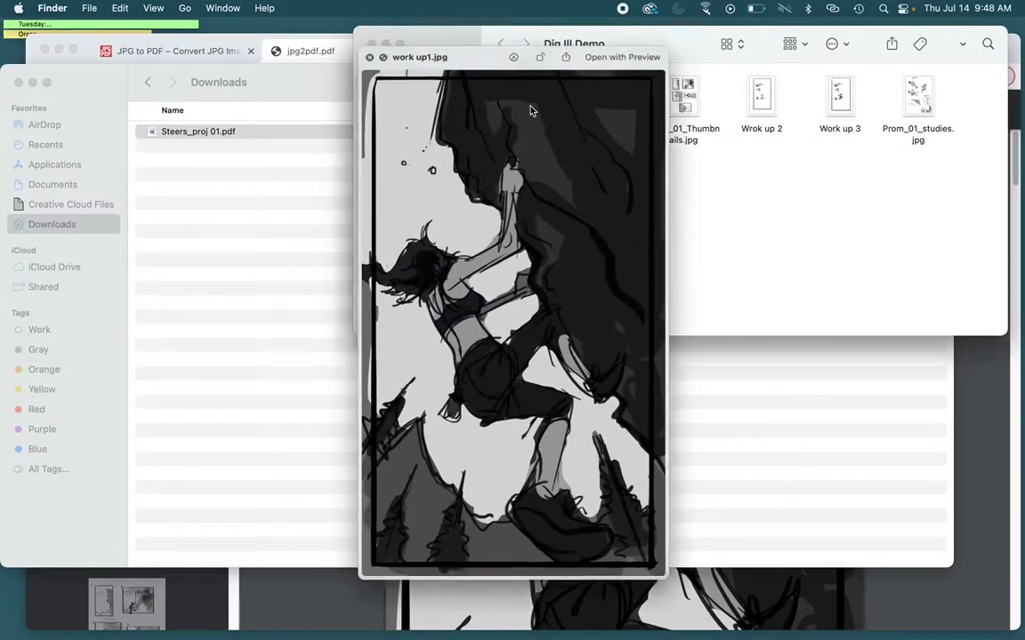
key(Right)
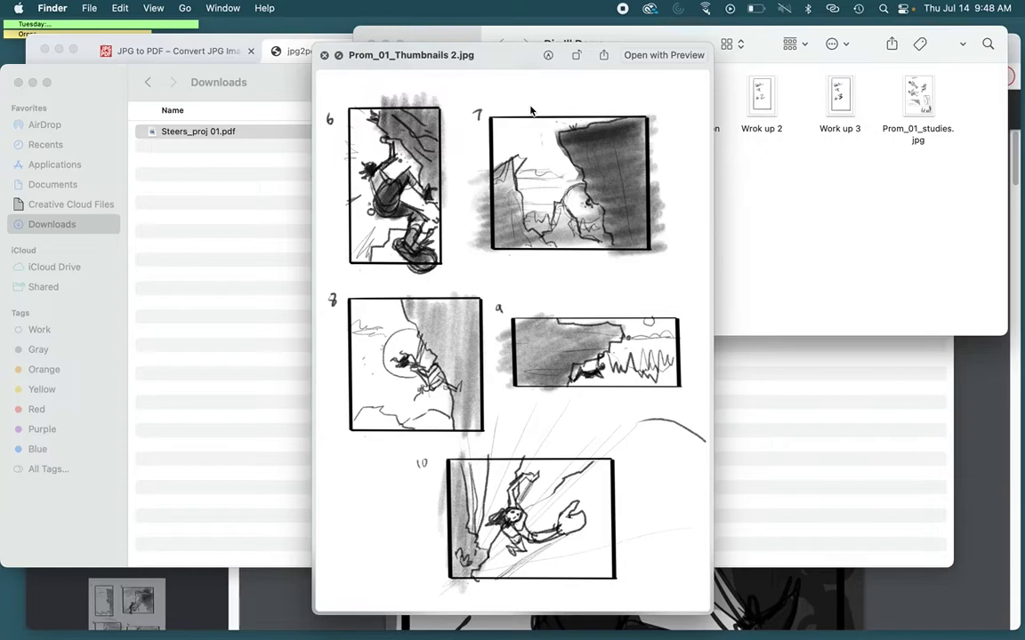
key(Right)
key(Right)
key(Left)
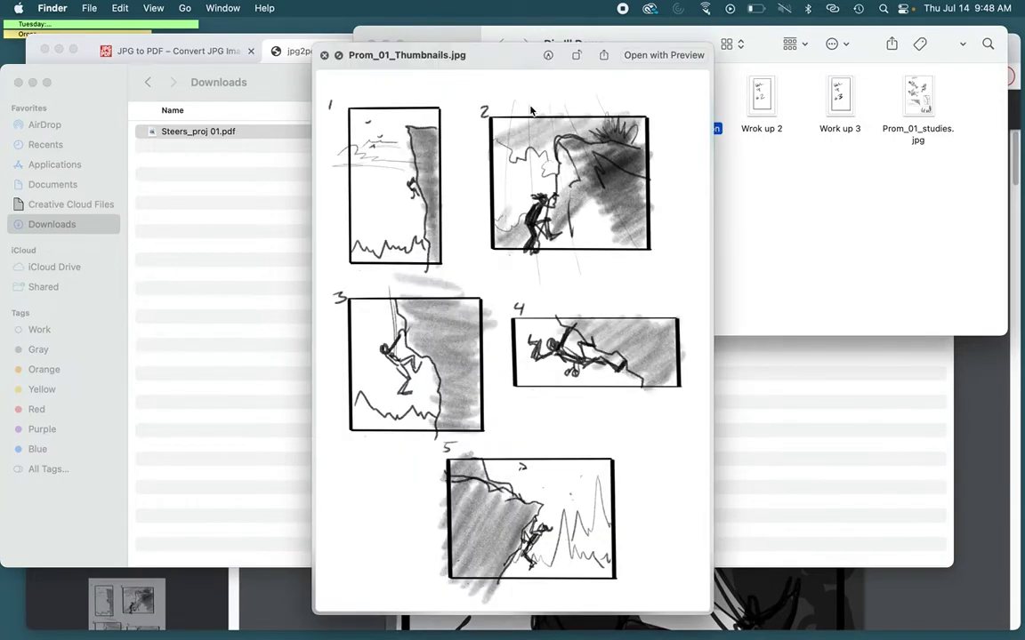
key(Left)
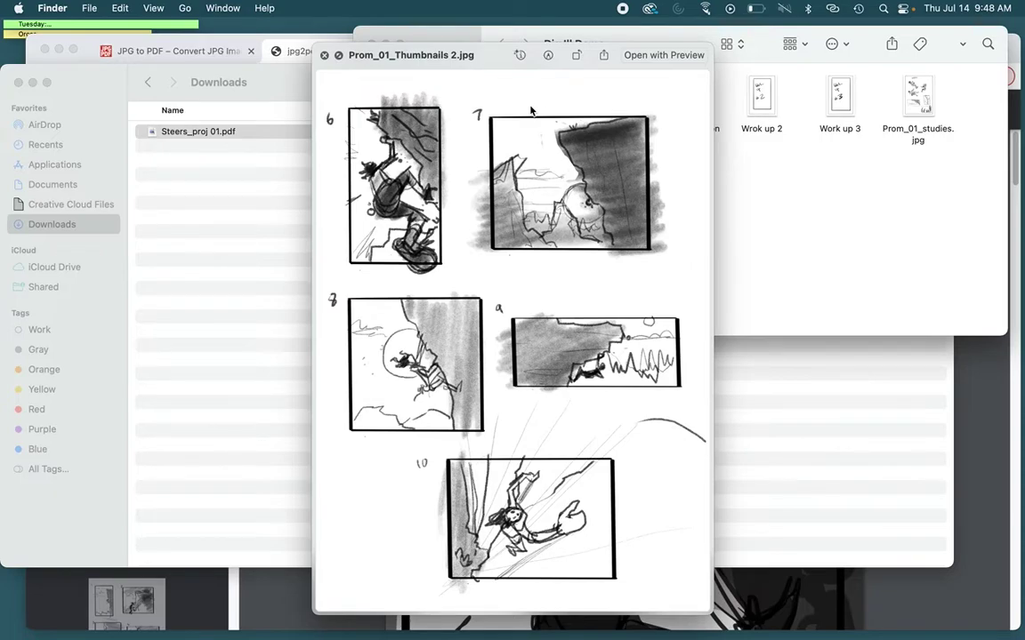
key(Right)
key(Right)
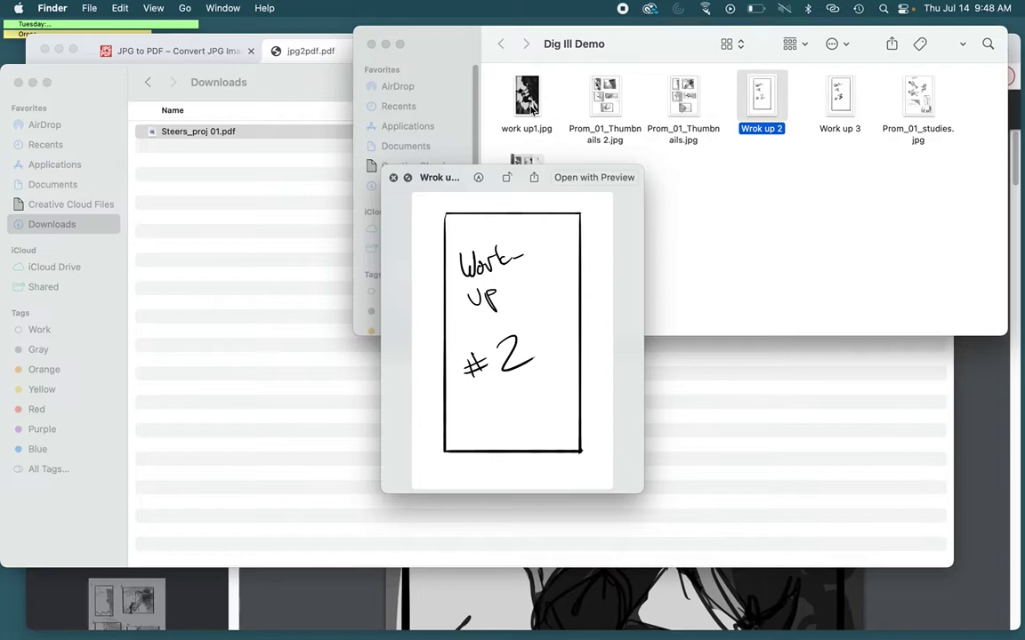
key(Right)
key(Right)
key(Left)
key(Left)
key(Left)
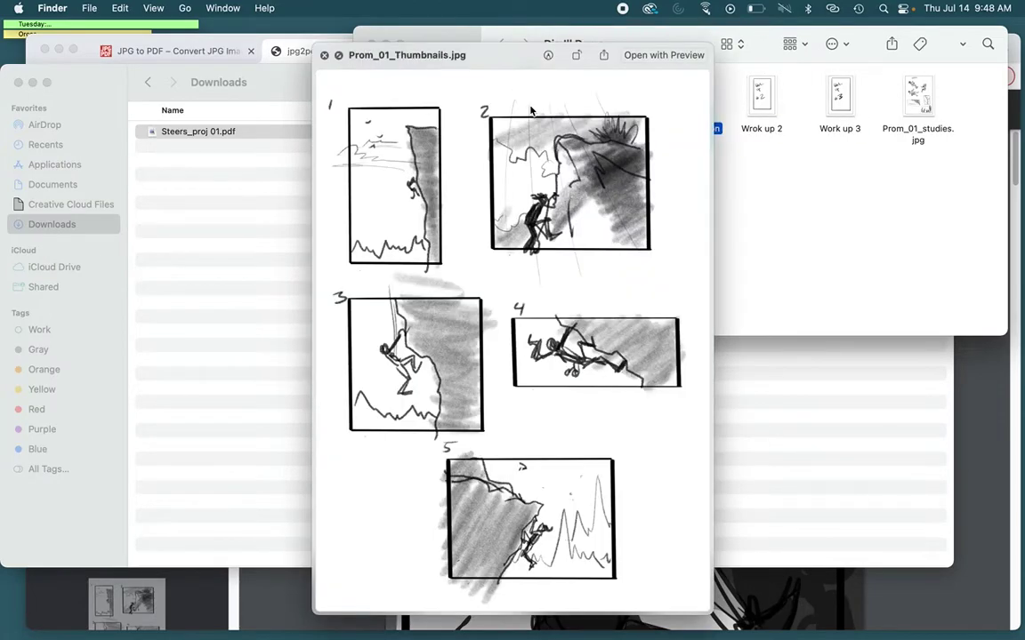
key(Left)
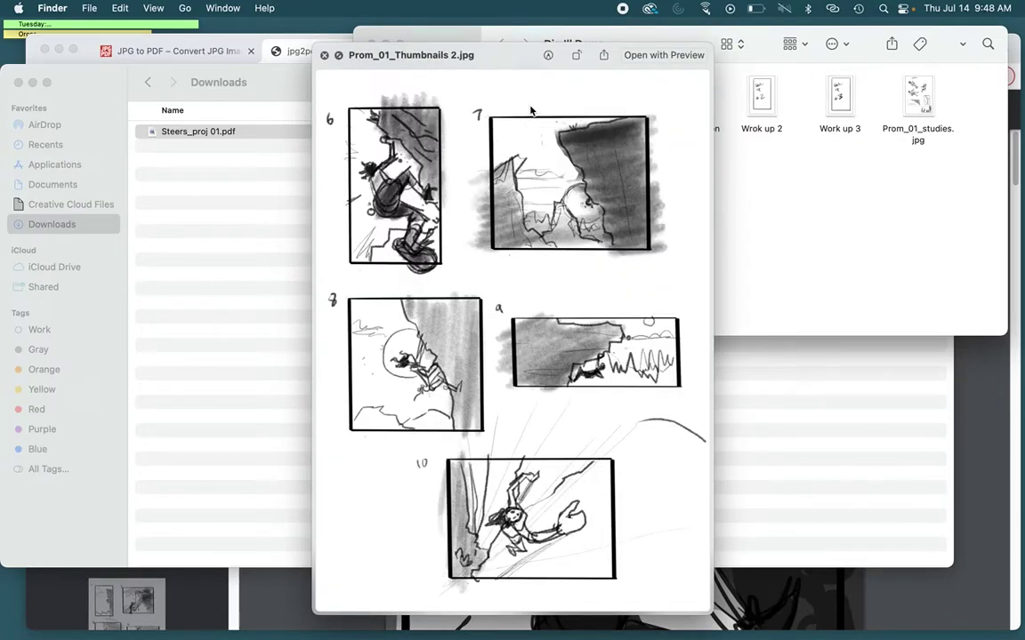